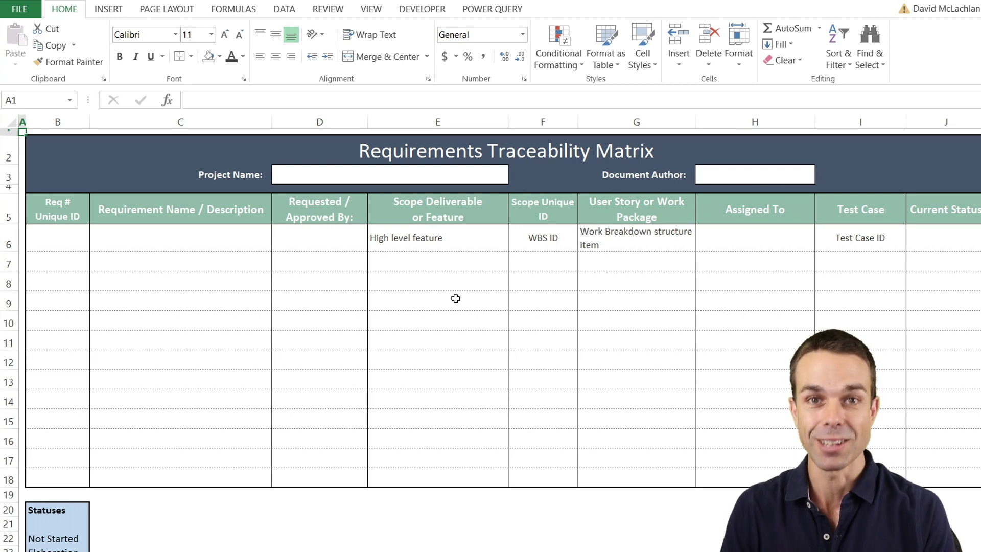
- Review the matrix cells, ending with row 6's WBS ID and work package cells selected
left_click(424, 285)
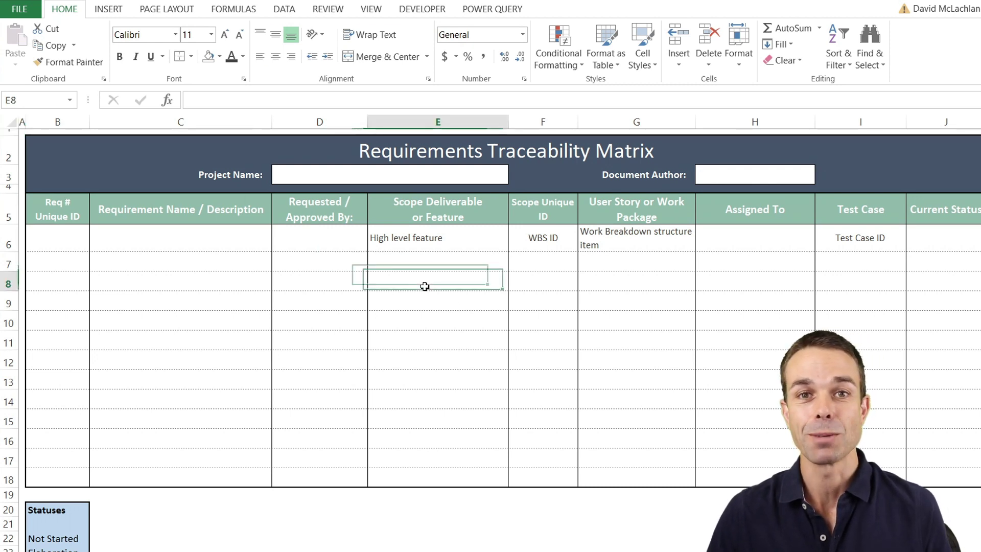
left_click(33, 140)
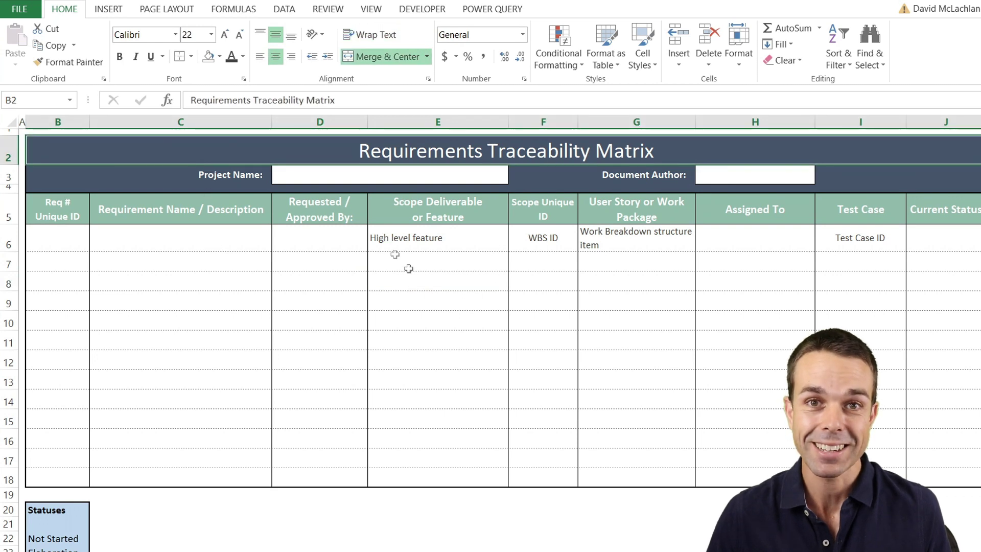
left_click(969, 486, "shift")
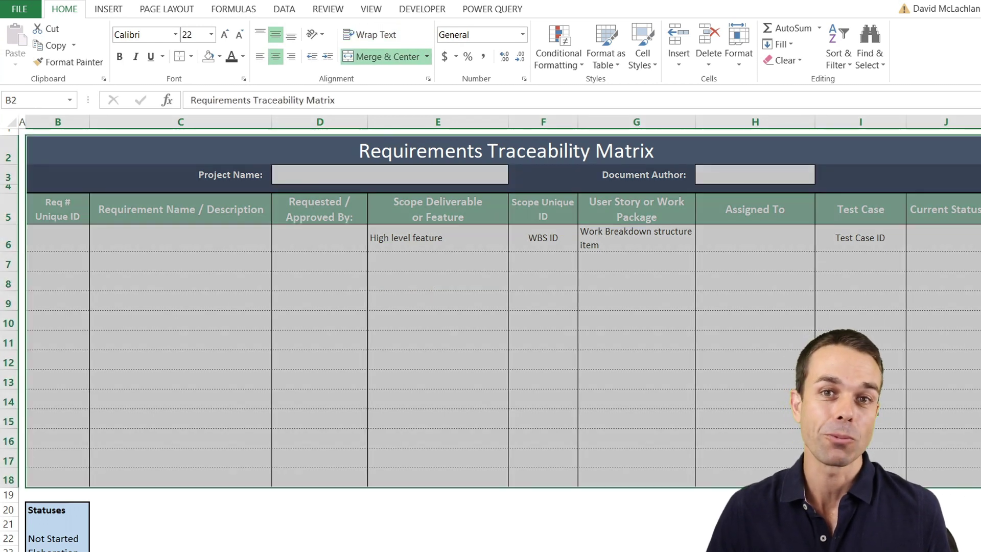
left_click(405, 319)
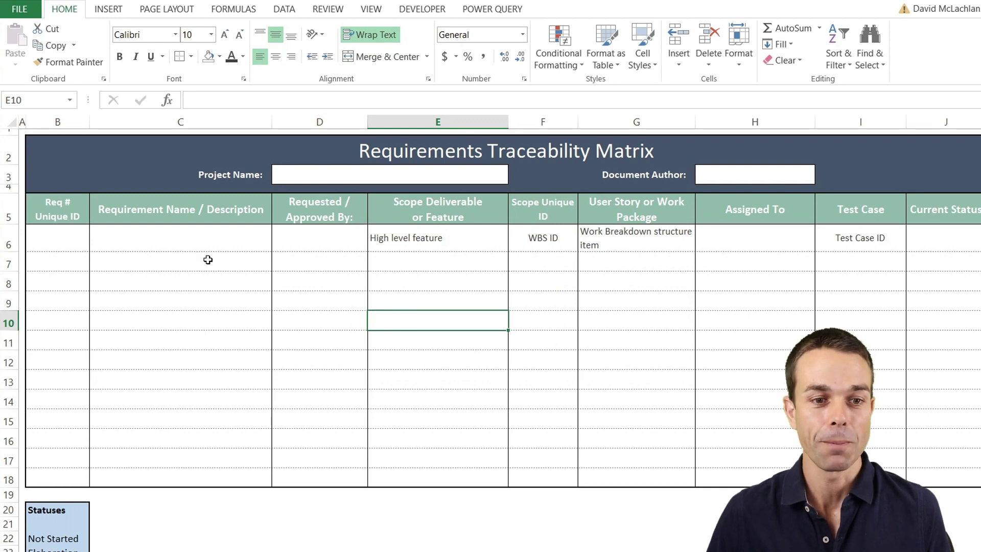
left_click(766, 265)
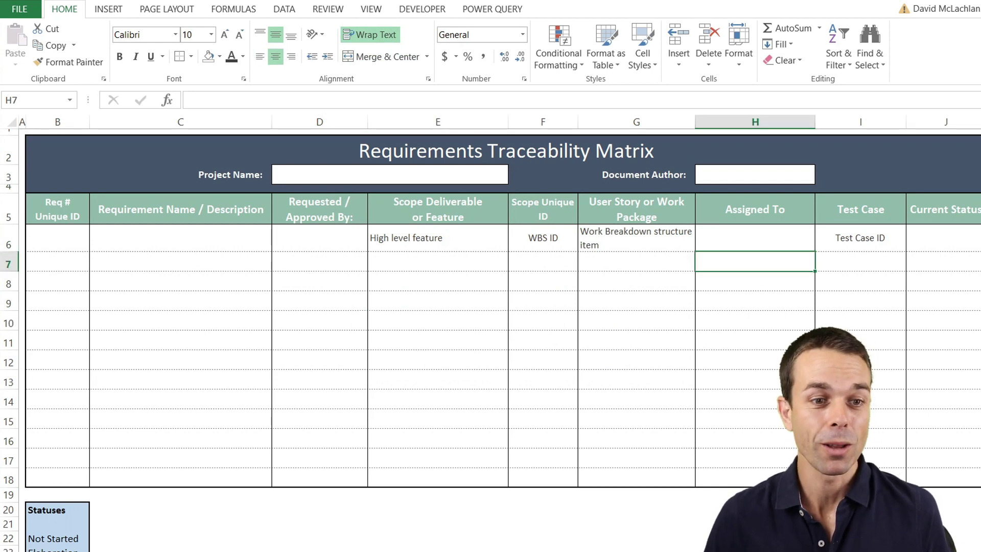
left_click(54, 238)
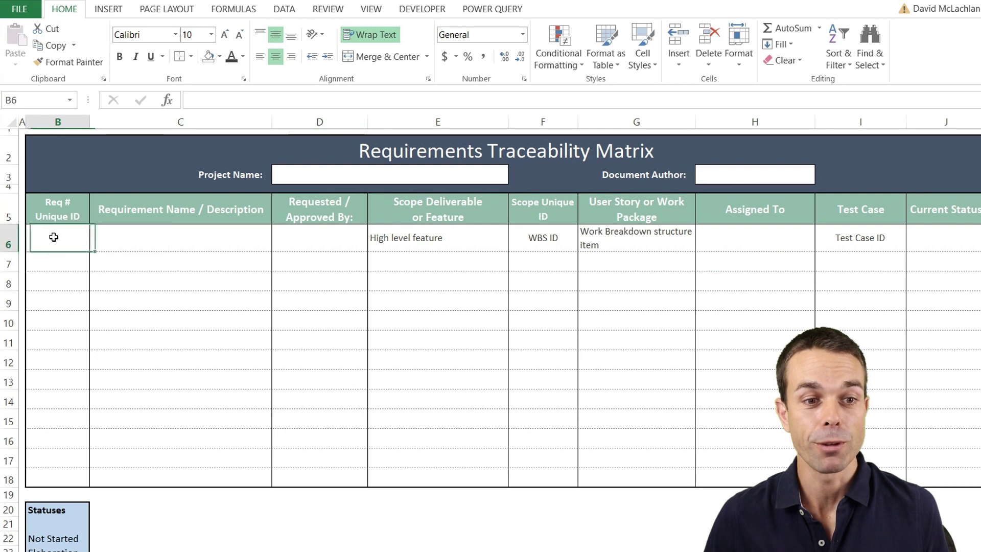
left_click(198, 235)
left_click(328, 241)
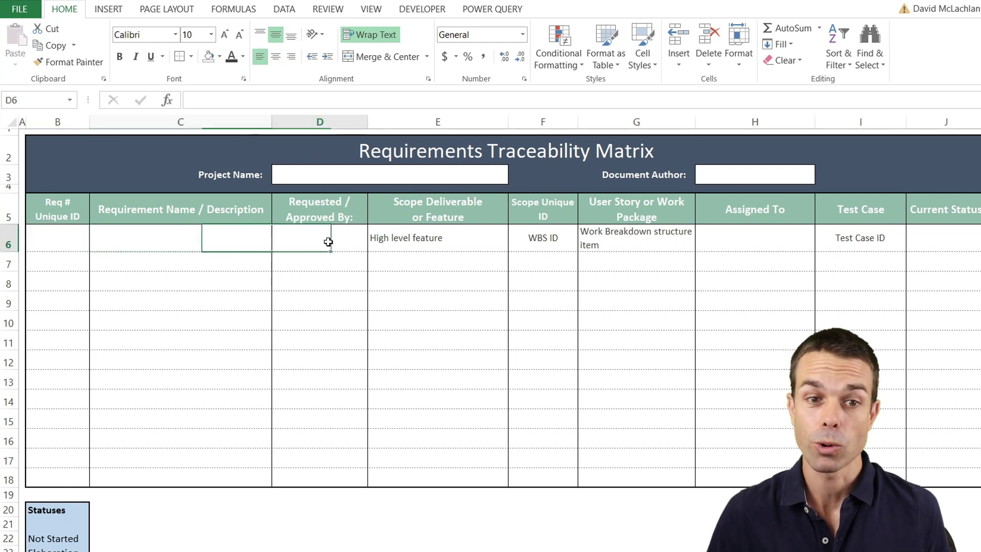
left_click(399, 239)
left_click(624, 242, "shift")
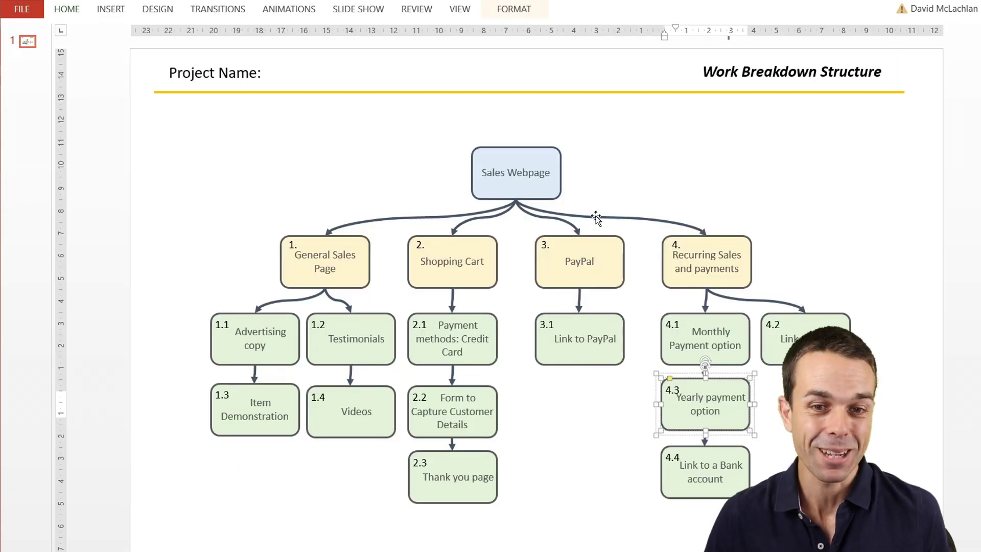
- Show the WBS box number labels 2., 2.1 and 2.2 on the PowerPoint slide
left_click(419, 245)
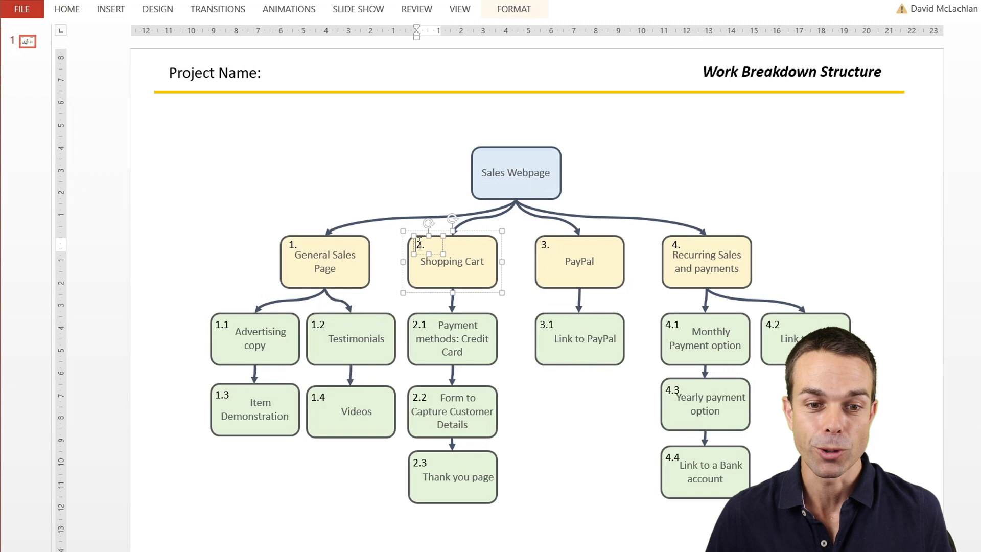
left_click(421, 323)
left_click(419, 397)
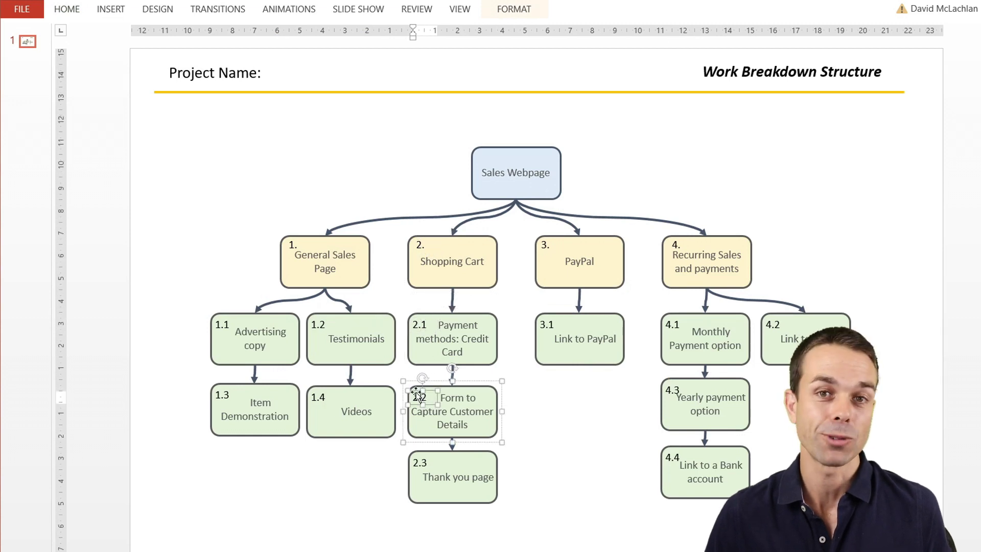
double_click(419, 323)
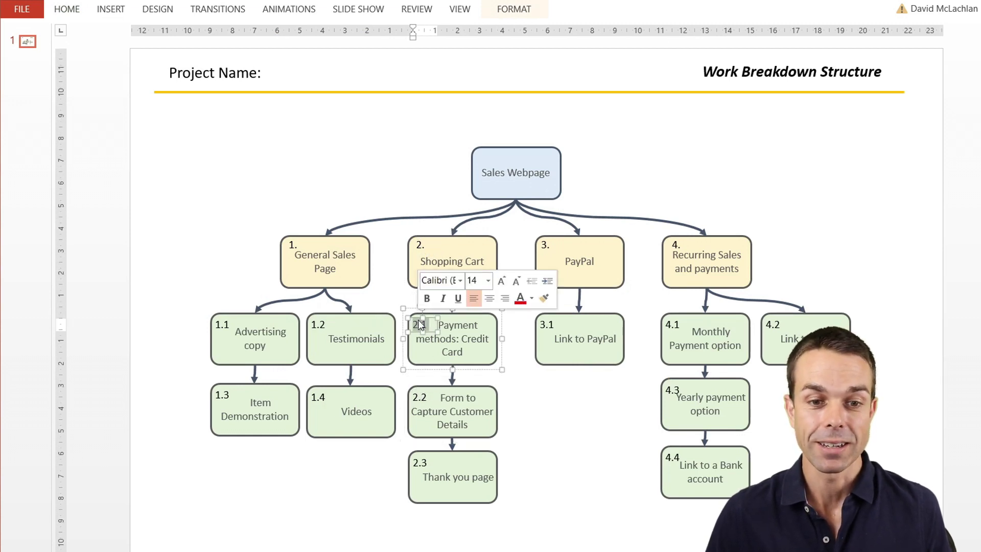
left_click(405, 178)
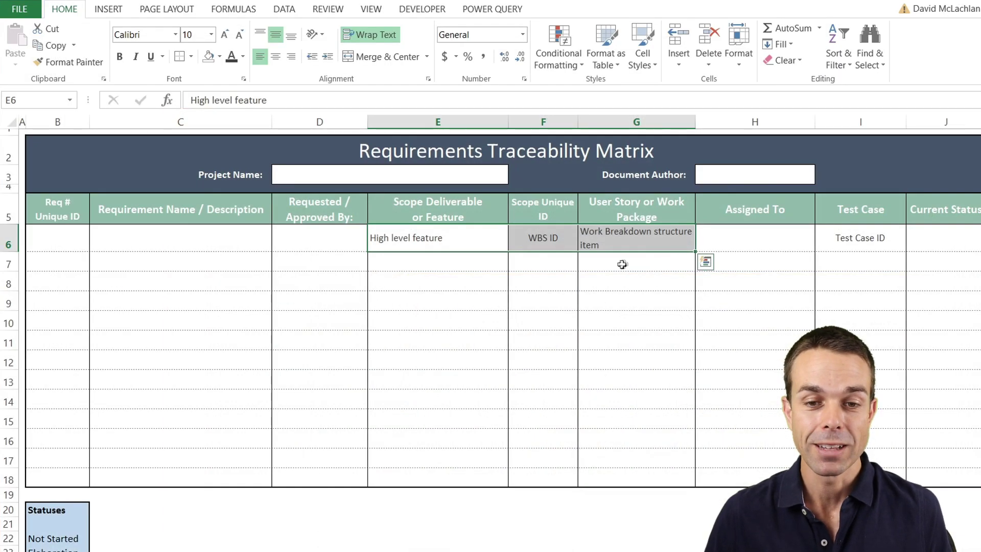
- Set J6's Current Status from the dropdown, trying Testing and Development before settling on Elaboration
left_click(624, 263)
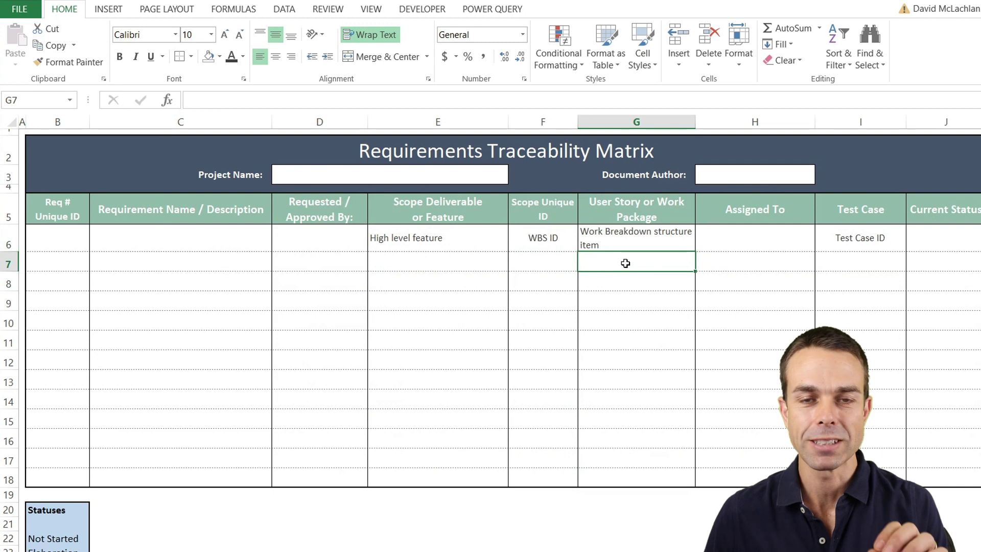
left_click(779, 248)
left_click(959, 244)
left_click(980, 246)
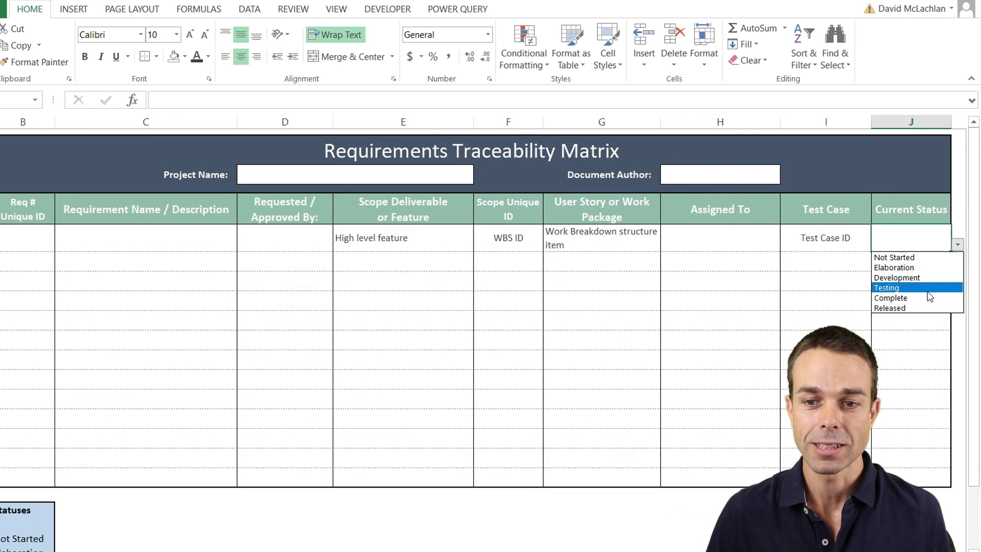
left_click(961, 286)
left_click(957, 246)
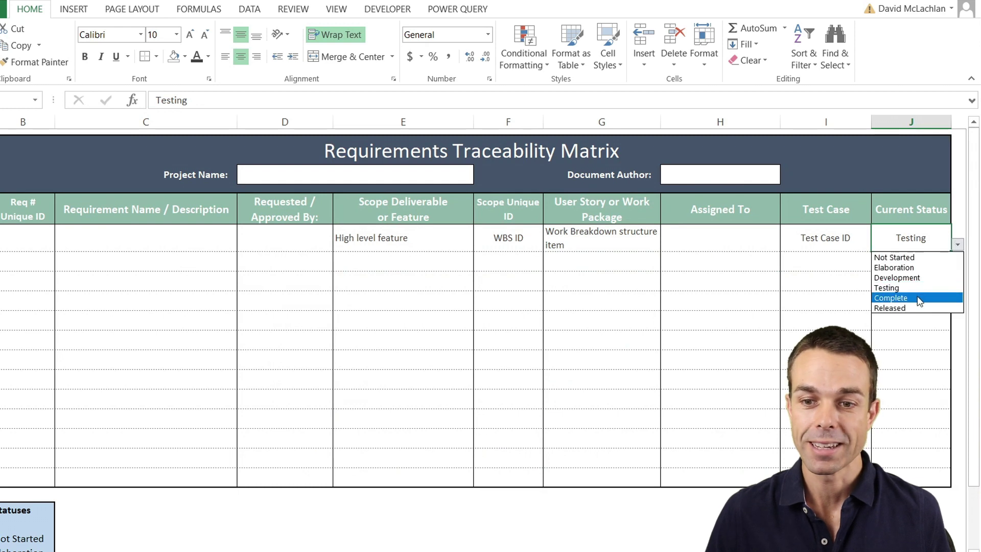
left_click(922, 278)
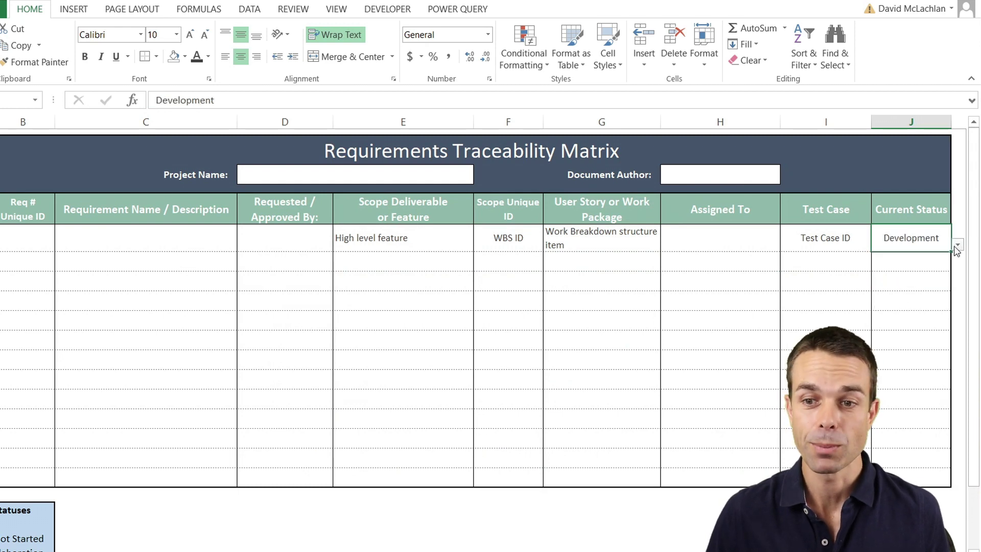
left_click(957, 246)
left_click(929, 266)
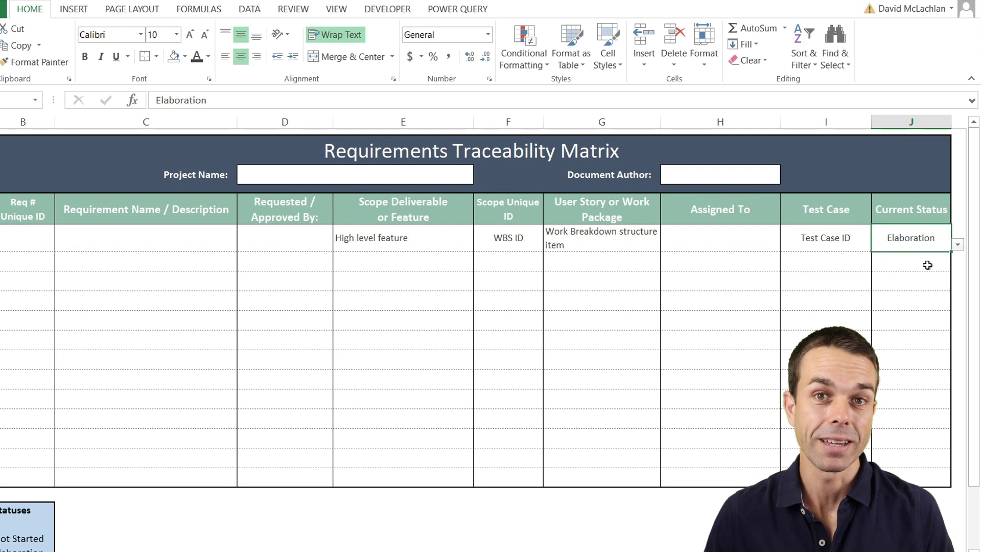
- Enter 'Not Started' as the next row's Current Status in J7
left_click(927, 266)
type("Not Started")
key("Return")
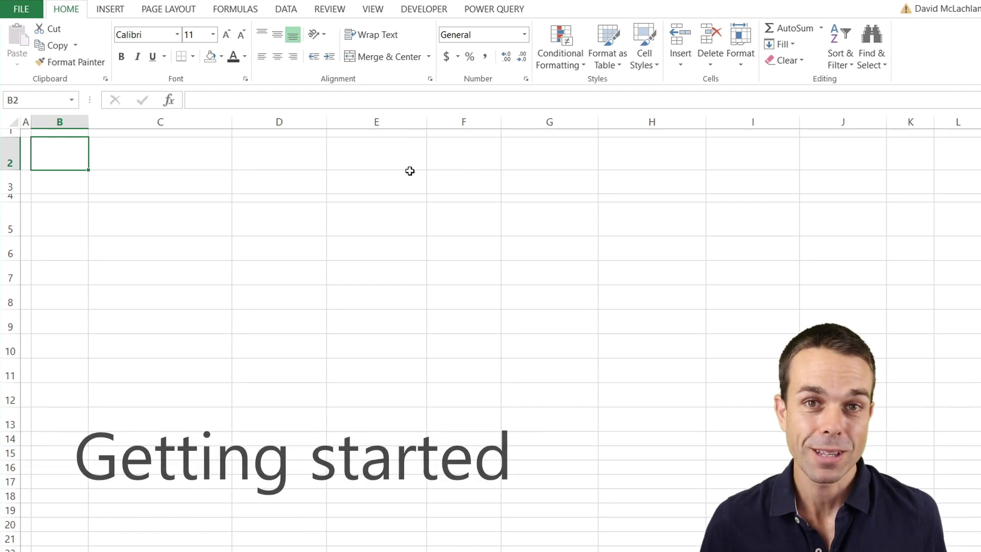
- Fill the banner area B2:J4 dark slate blue
left_click_drag(410, 169, 856, 201)
left_click(222, 57)
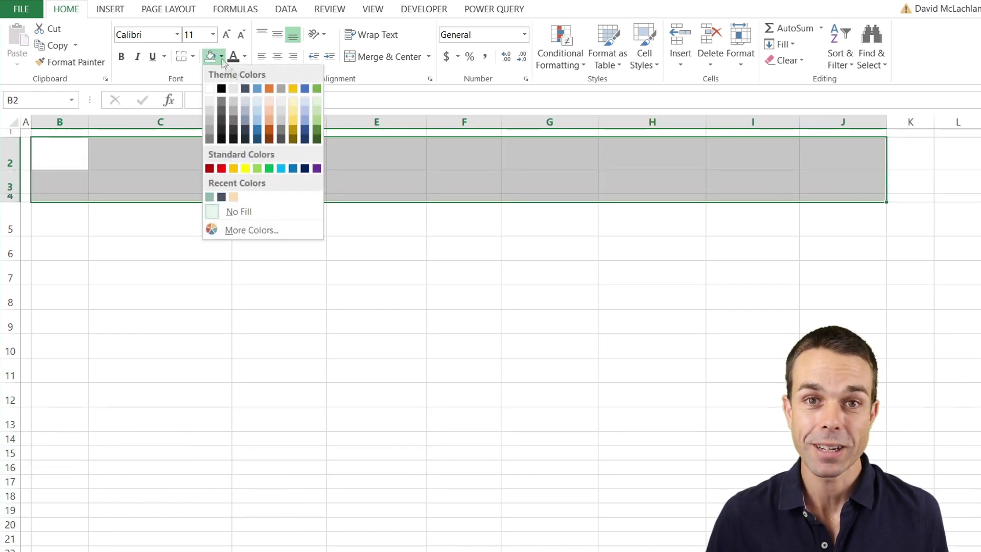
left_click(221, 197)
- Merge B2:J2 and add a white, enlarged, vertically centred 'Requirements Traceability Matrix' title
left_click_drag(59, 153, 843, 153)
left_click(370, 56)
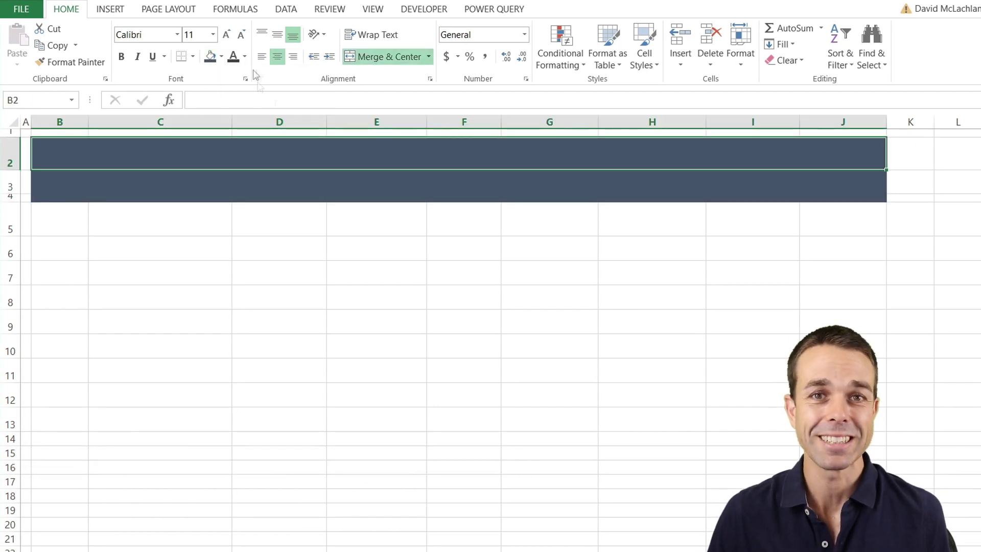
left_click(245, 56)
left_click(236, 92)
type("Requirements Traceabil")
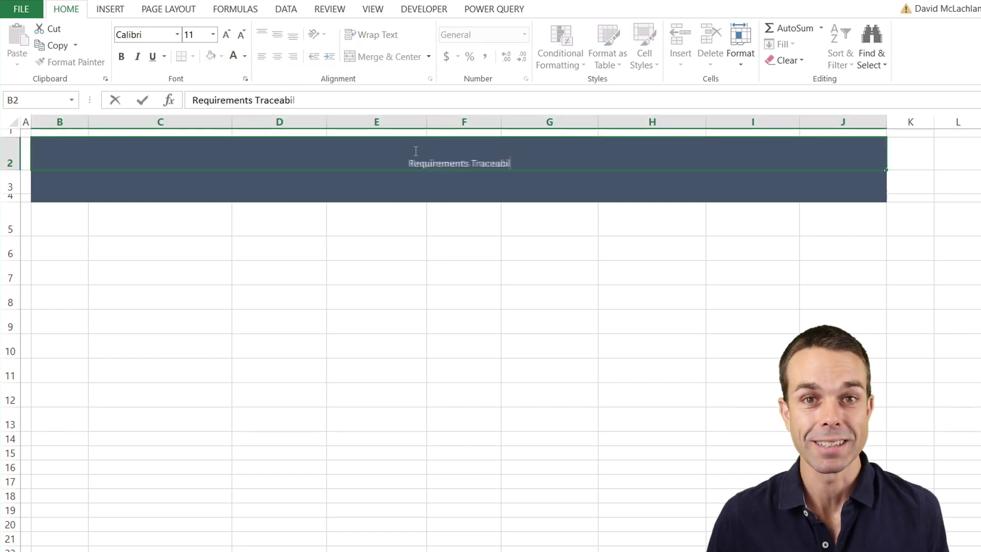
type("ity matrix")
key("BackSpace")
key("BackSpace")
key("BackSpace")
key("BackSpace")
key("BackSpace")
key("BackSpace")
type("Matrix")
key("ctrl+Return")
left_click(278, 34)
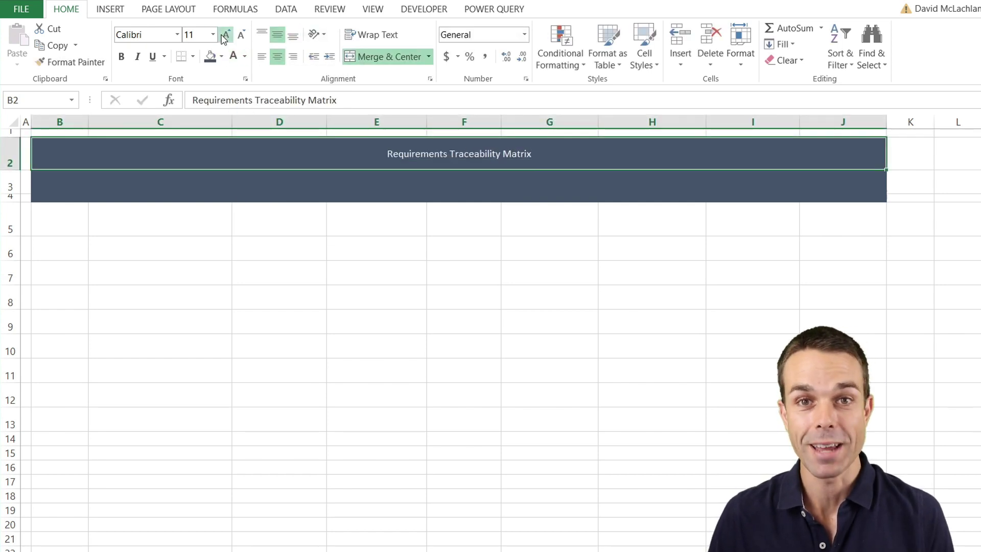
left_click(227, 34)
left_click(227, 35)
left_click(226, 34)
left_click(226, 34)
- Add a right-aligned, smaller, white 'Project Name:' label in C3
left_click(197, 184)
type("Project Name:")
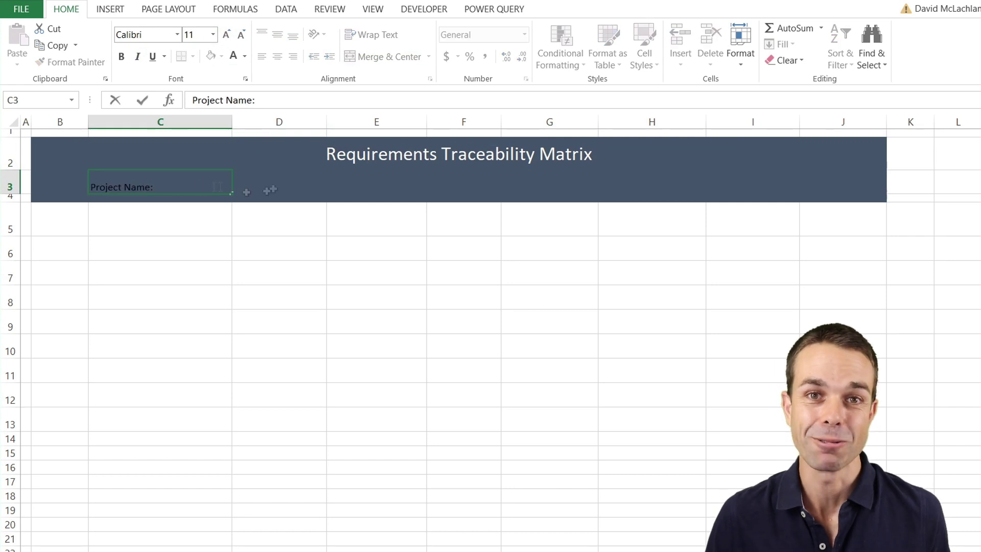
key("ctrl+Return")
left_click(293, 56)
left_click(242, 34)
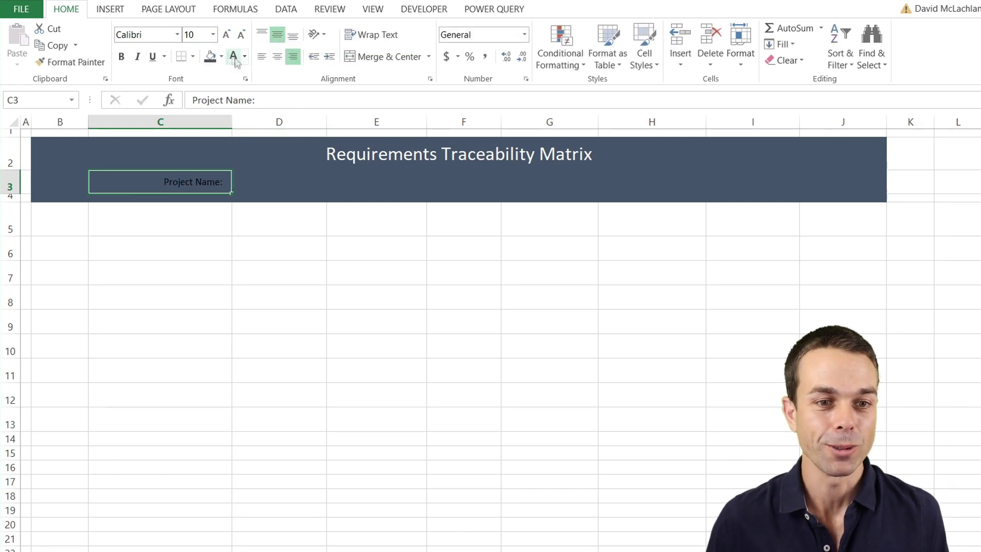
left_click(234, 56)
- Make D3:E3 a merged, white, bordered entry box with indented placeholder 'Name'
left_click_drag(279, 182, 405, 182)
left_click(384, 57)
left_click(221, 56)
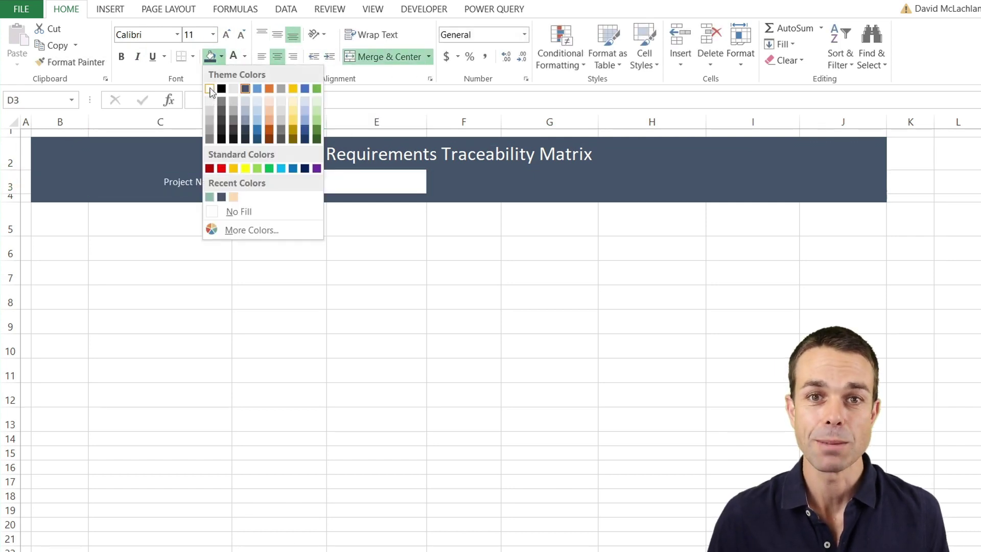
left_click(213, 87)
left_click(193, 57)
left_click(225, 125)
left_click(278, 36)
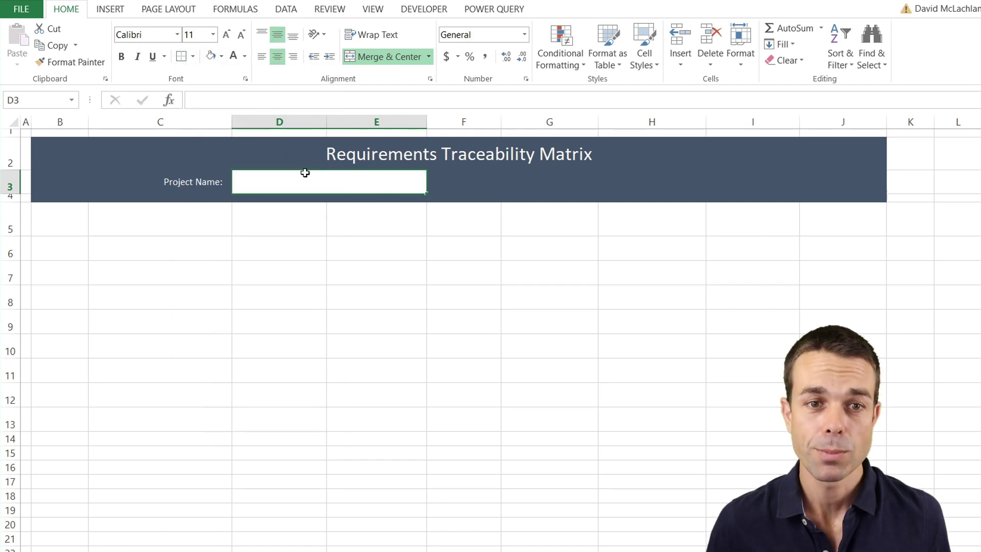
type("Name")
key("Return")
left_click(262, 56)
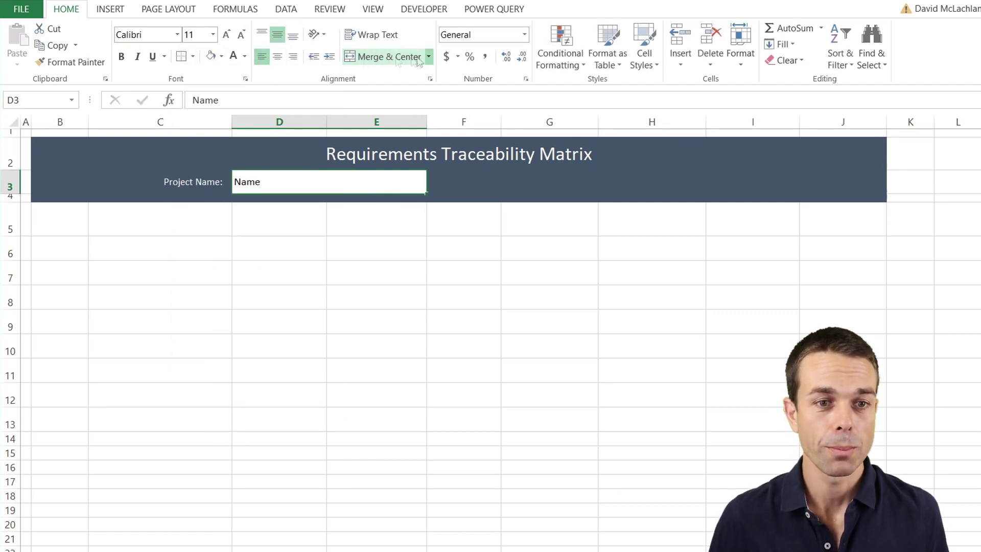
left_click(330, 56)
- Copy the label and box to G3 and relabel it 'Document Author:'
left_click_drag(159, 181, 419, 182)
key("ctrl+c")
left_click(541, 183)
key("ctrl+v")
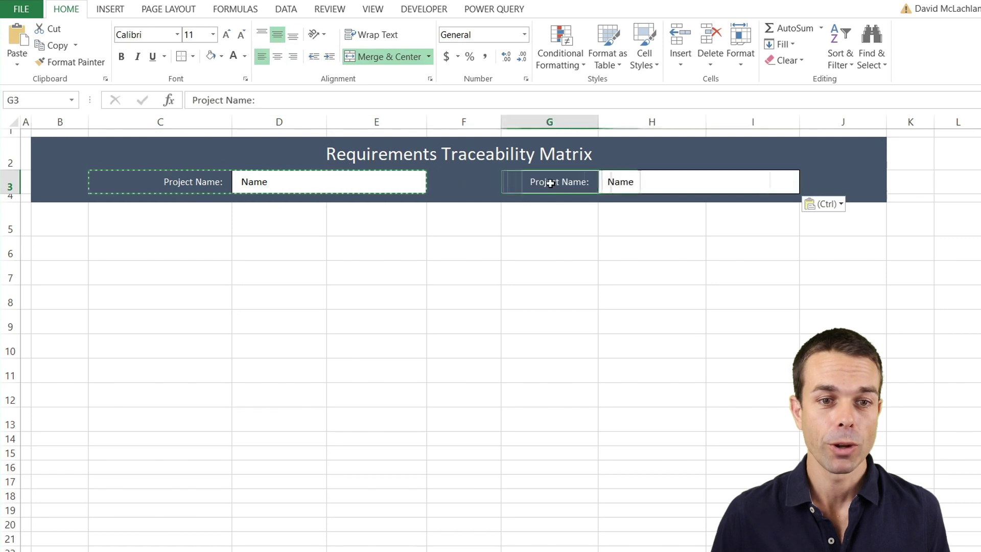
type("Document Author:")
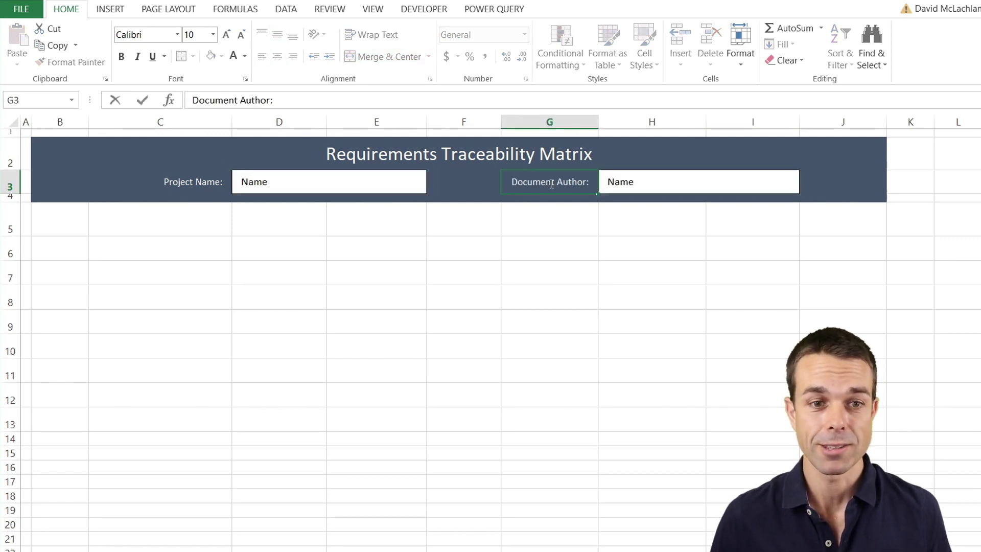
- Clear both entry-box placeholders and enlarge the two labels' font
left_click(655, 186)
key("Delete")
left_click(259, 182)
key("Delete")
left_click(520, 182)
left_click(191, 182, "ctrl")
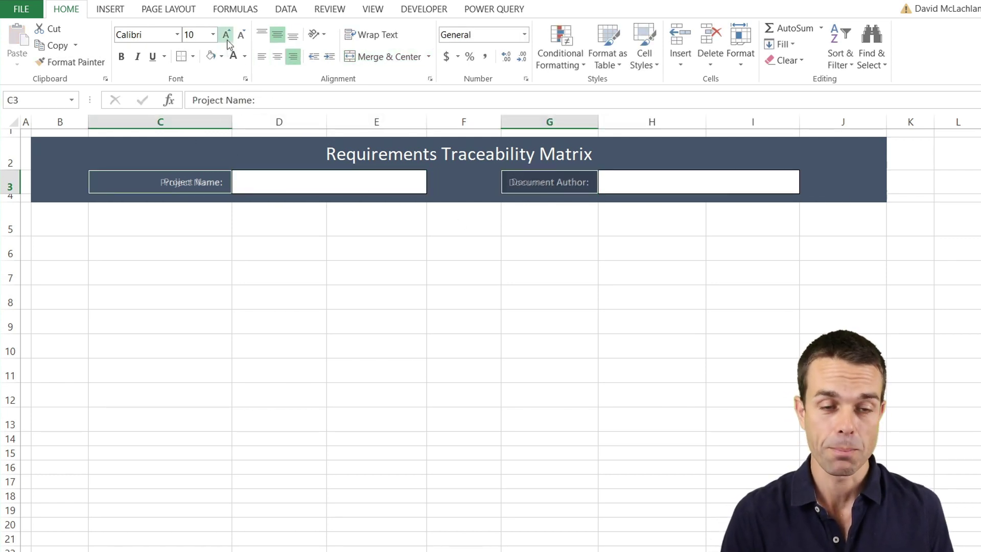
left_click(60, 219)
- Fill B5:J5 green and type 'Req # Unique ID' in B5
left_click(832, 219, "shift")
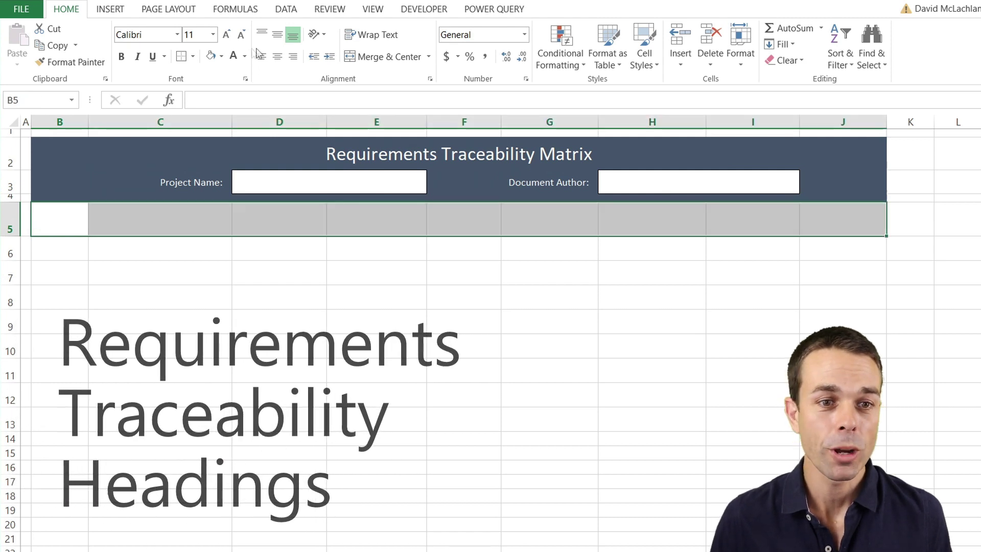
left_click(223, 56)
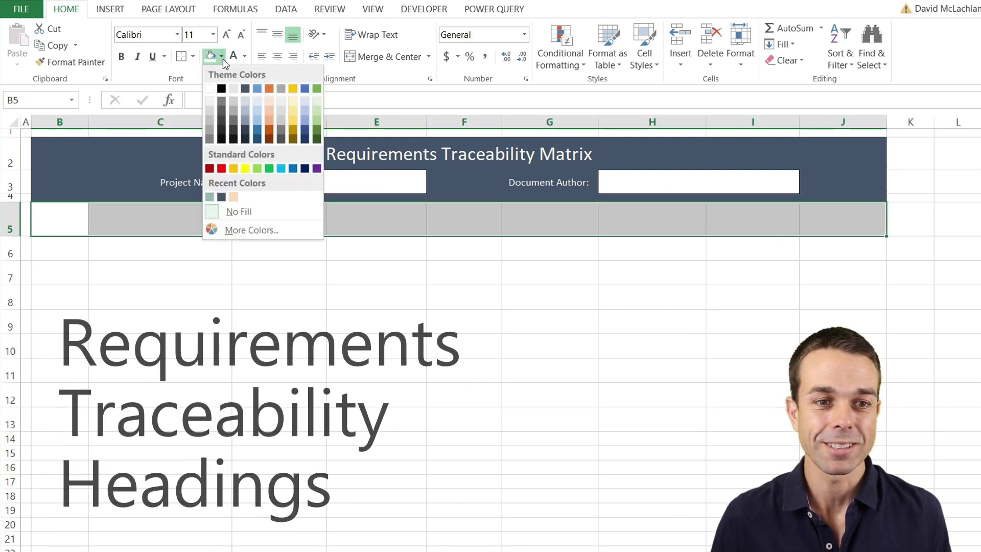
left_click(210, 198)
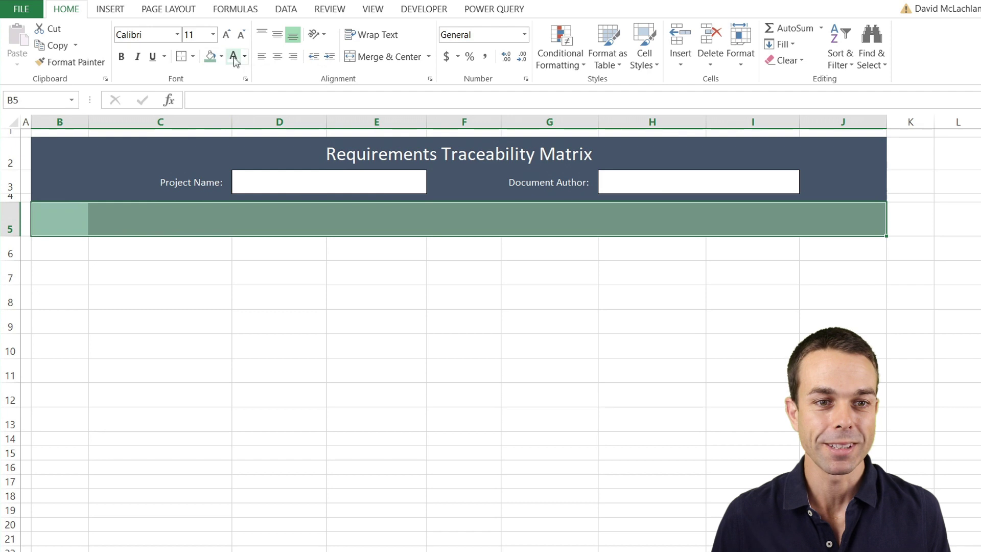
left_click(66, 222)
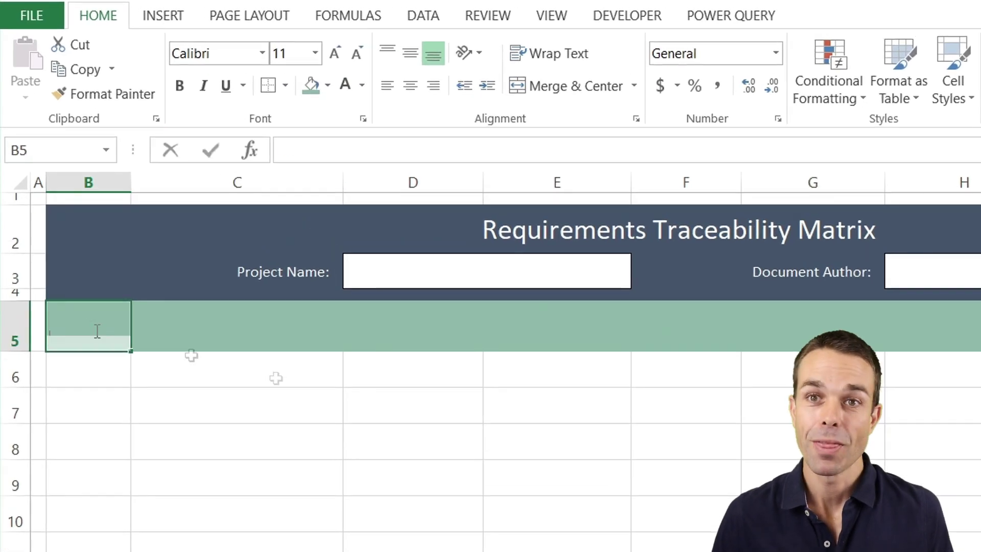
type("Req")
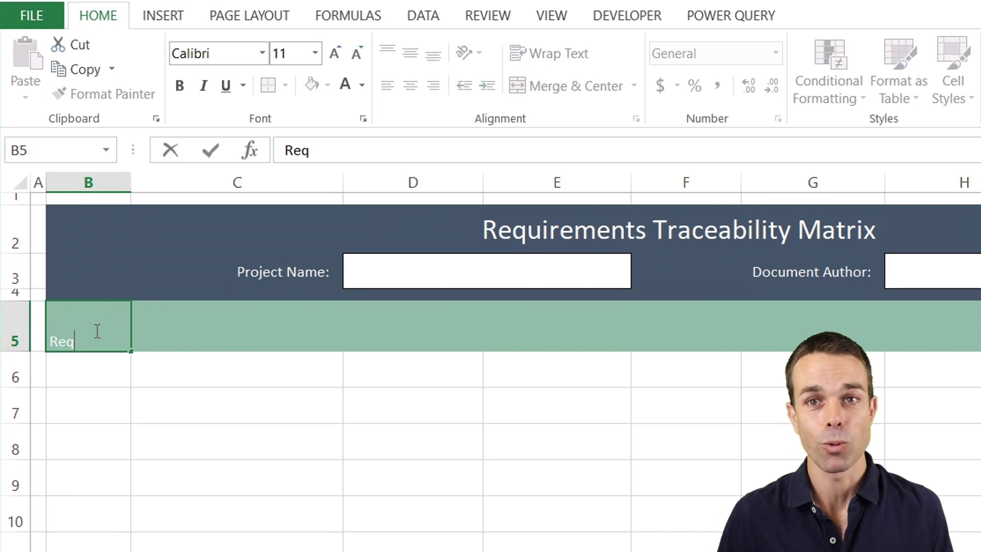
type(" # ")
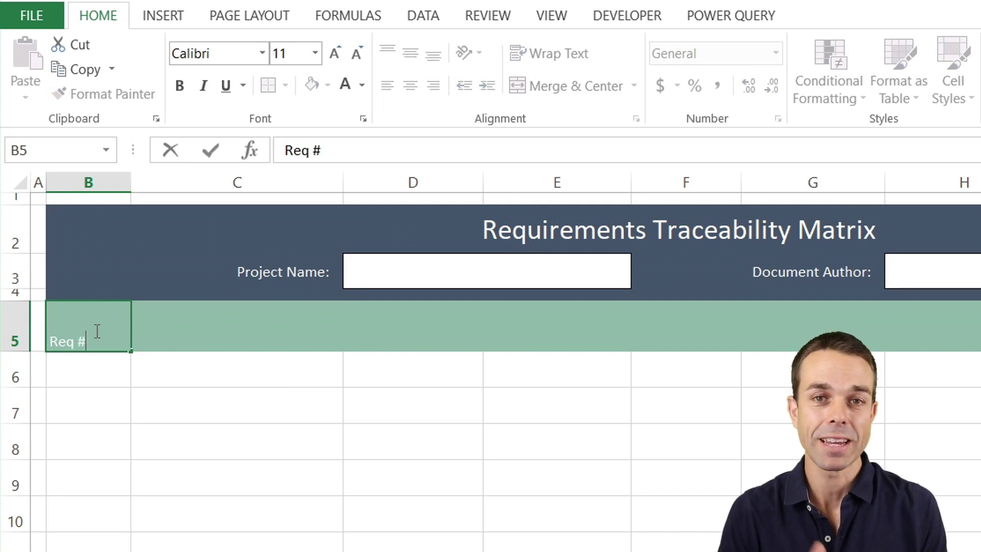
type("Unique ID")
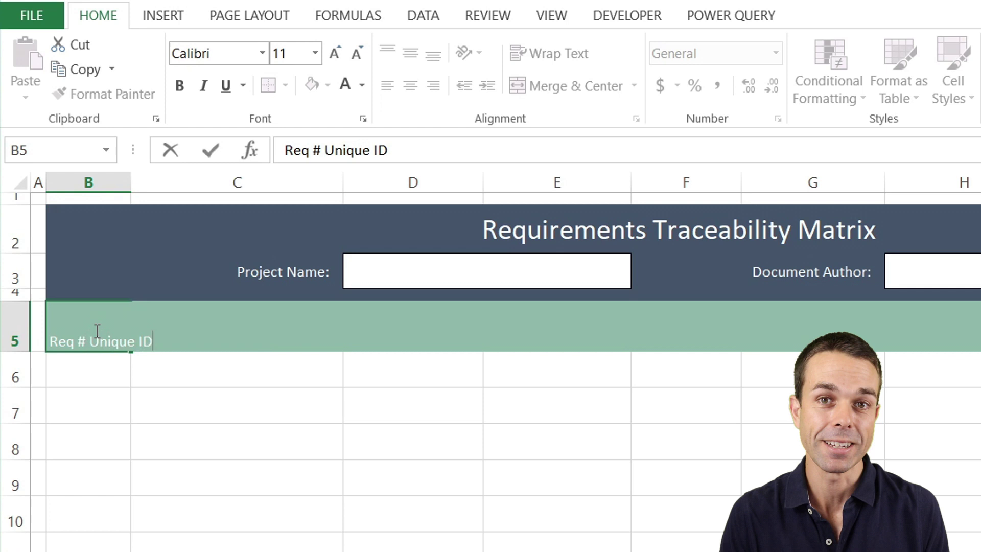
key("Return")
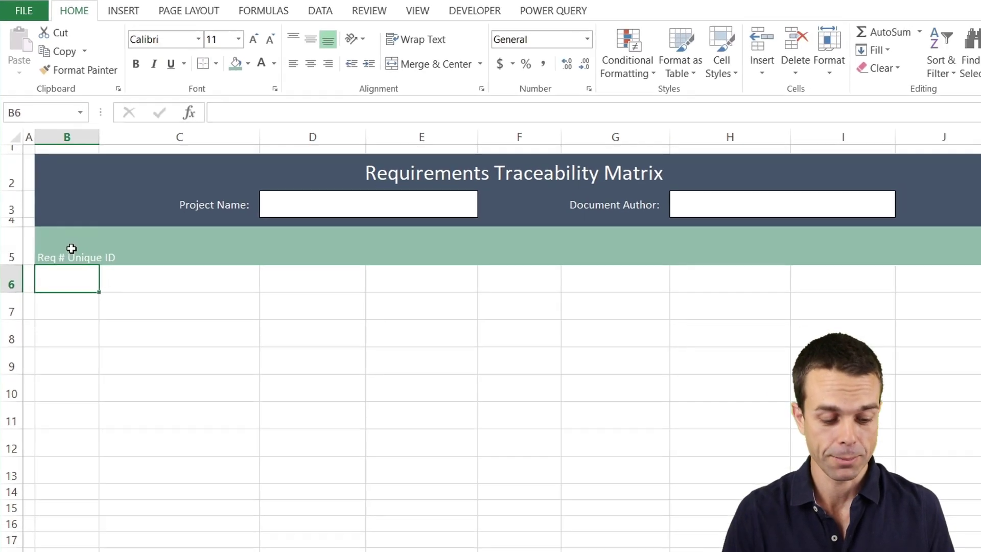
- Wrap text in B5:J5 via Format Cells, then centre it both ways and bold it
left_click(95, 331)
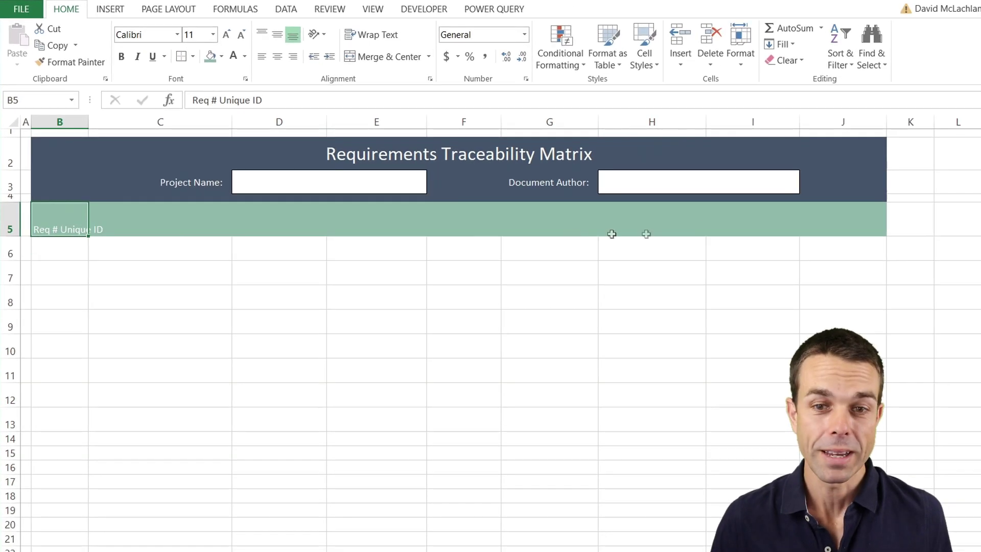
left_click(877, 213, "shift")
right_click(505, 222)
left_click(551, 455)
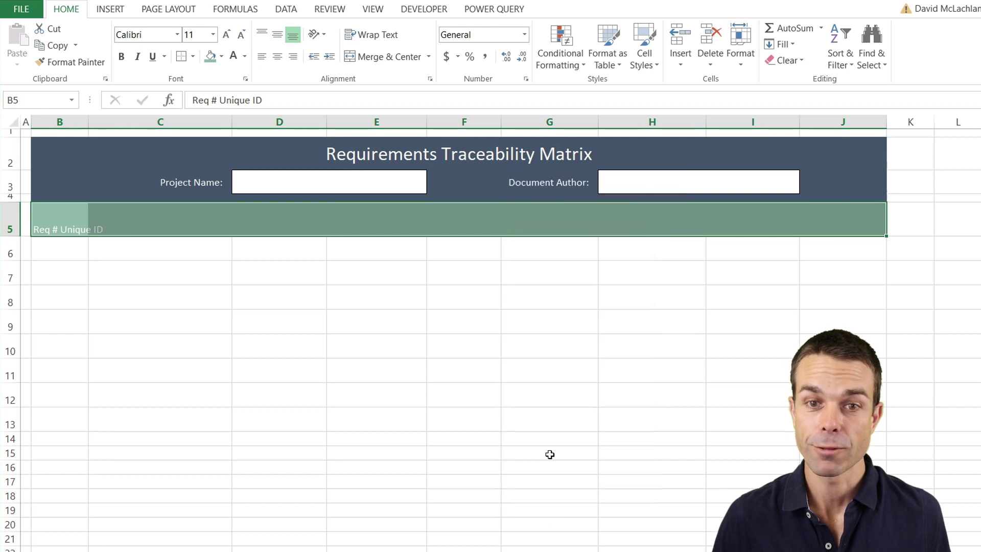
left_click_drag(540, 248, 276, 152)
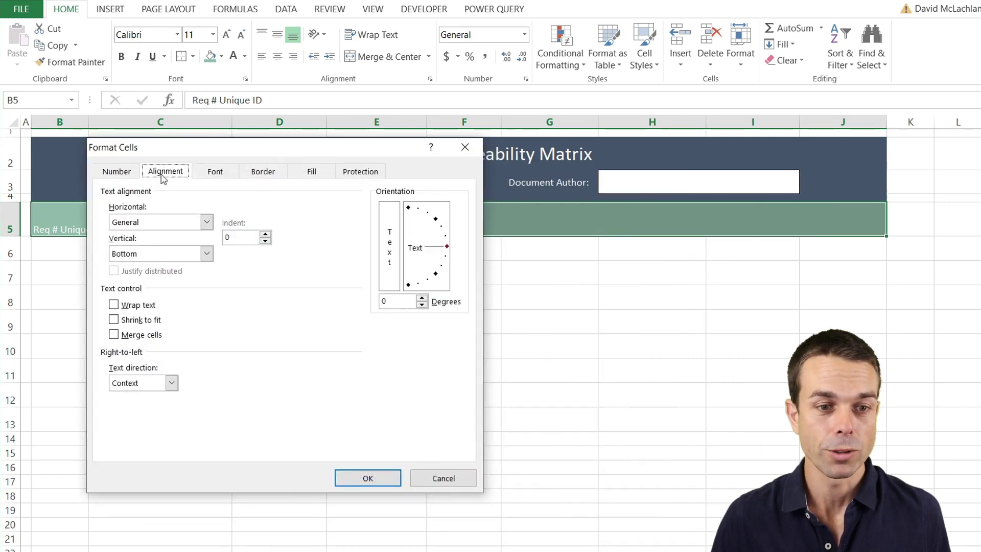
left_click(115, 304)
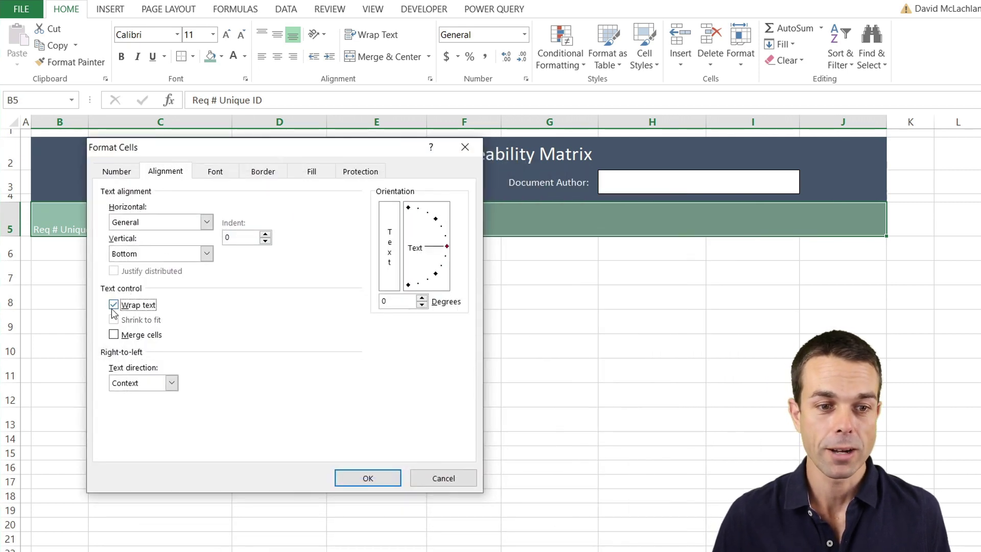
left_click(368, 477)
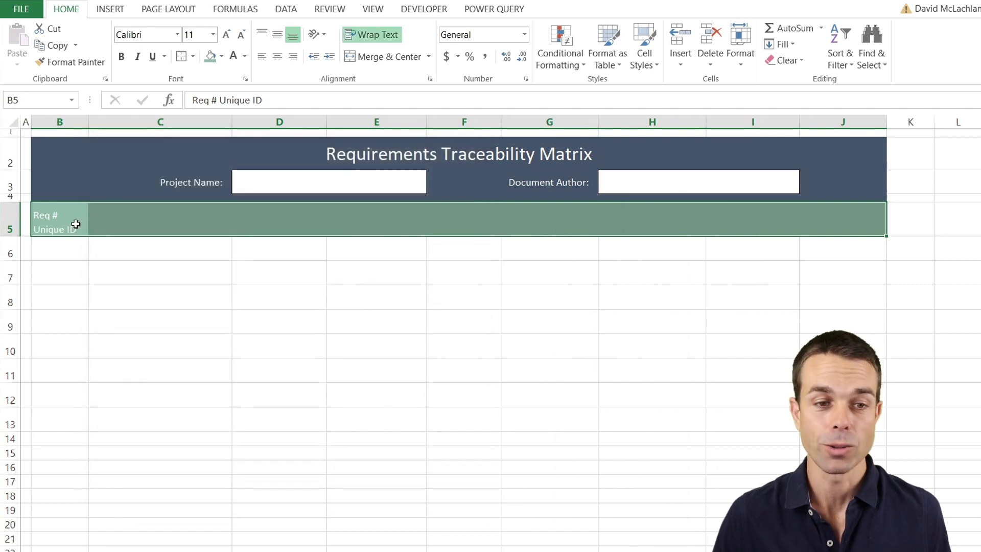
left_click(277, 34)
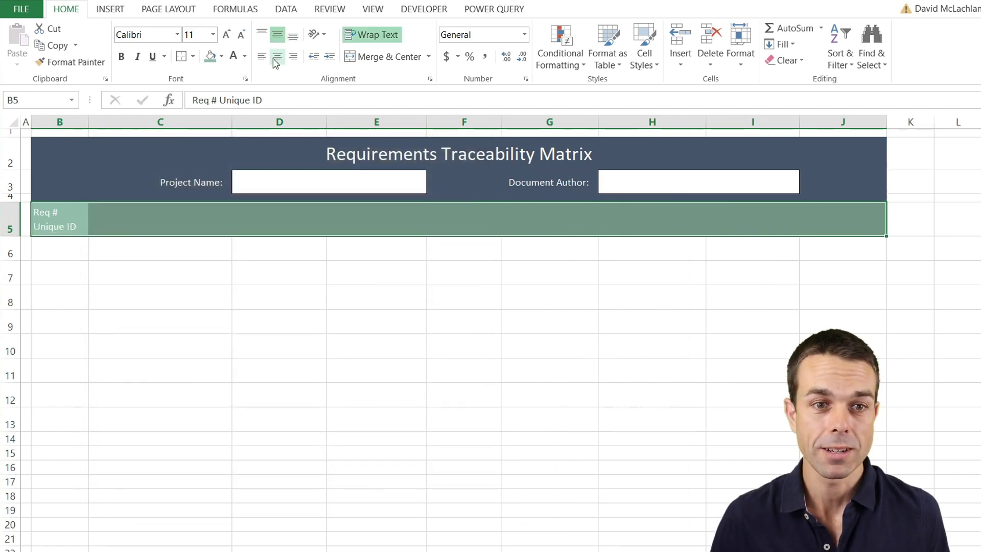
left_click(273, 58)
left_click(121, 56)
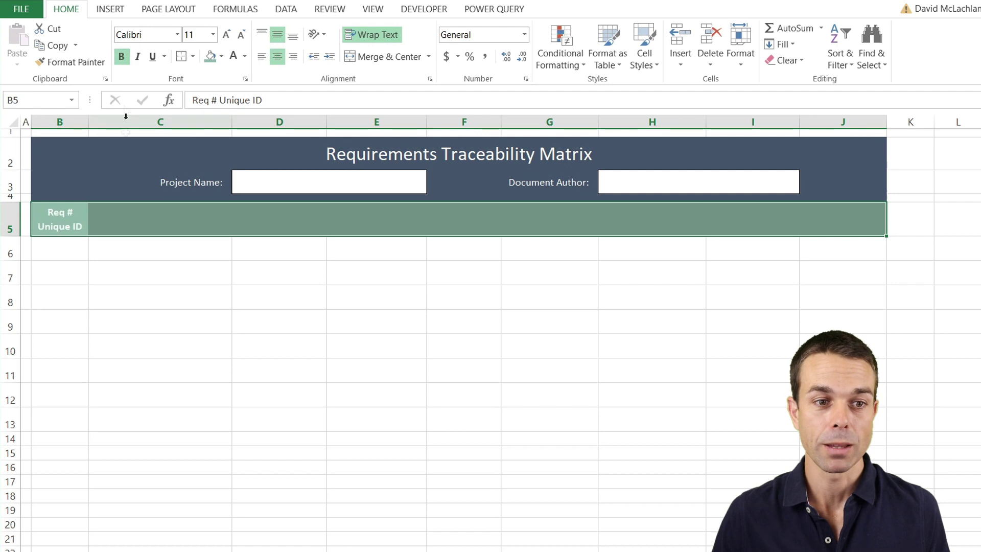
- Add headings 'Requirement Name / Description' in C5 and 'Requested / Approved By:' in D5
left_click(126, 220)
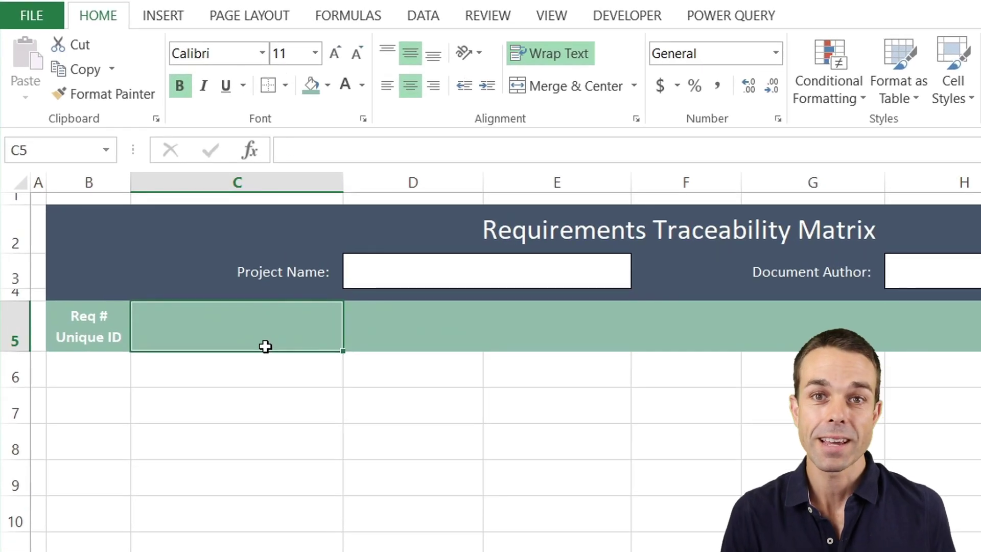
type("Re")
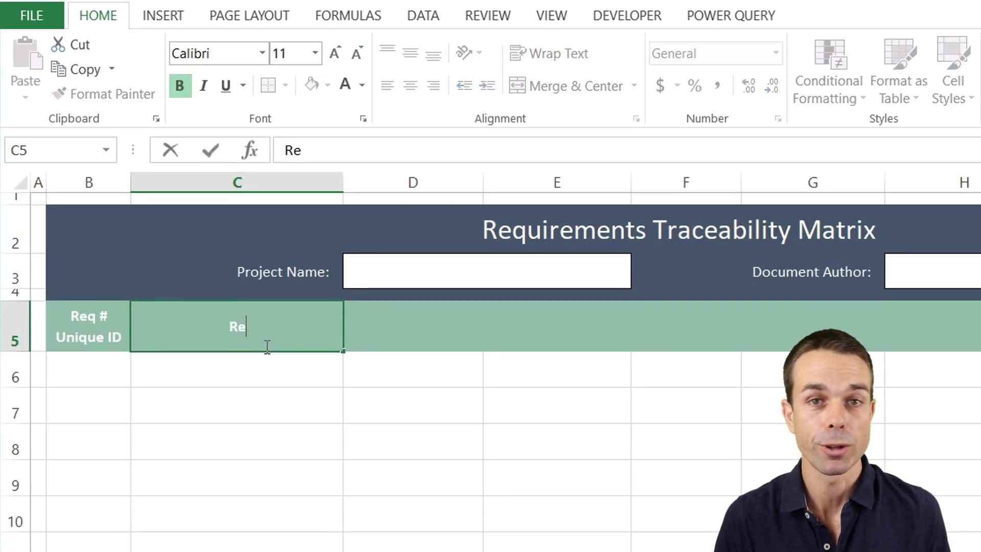
type("quirement Name / De")
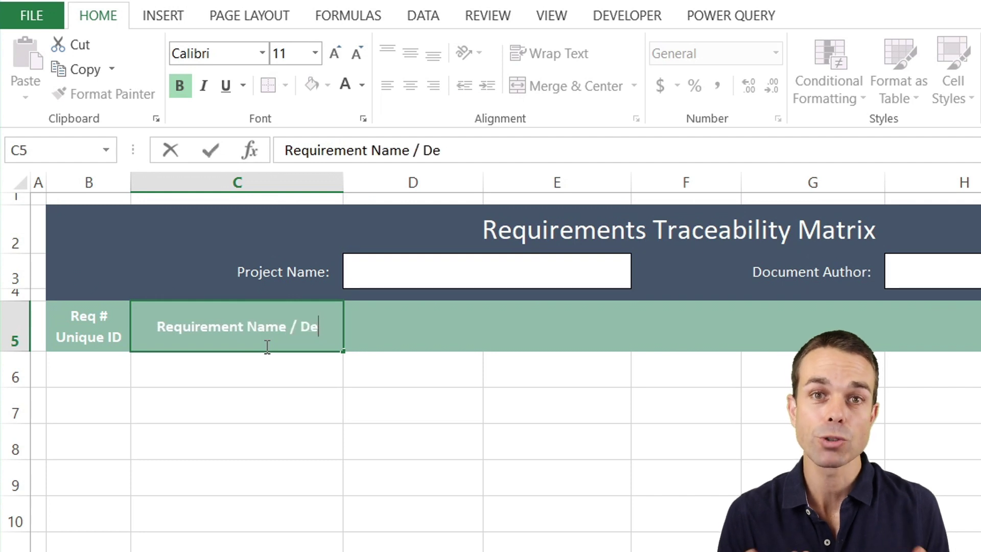
type("scription")
key("Tab")
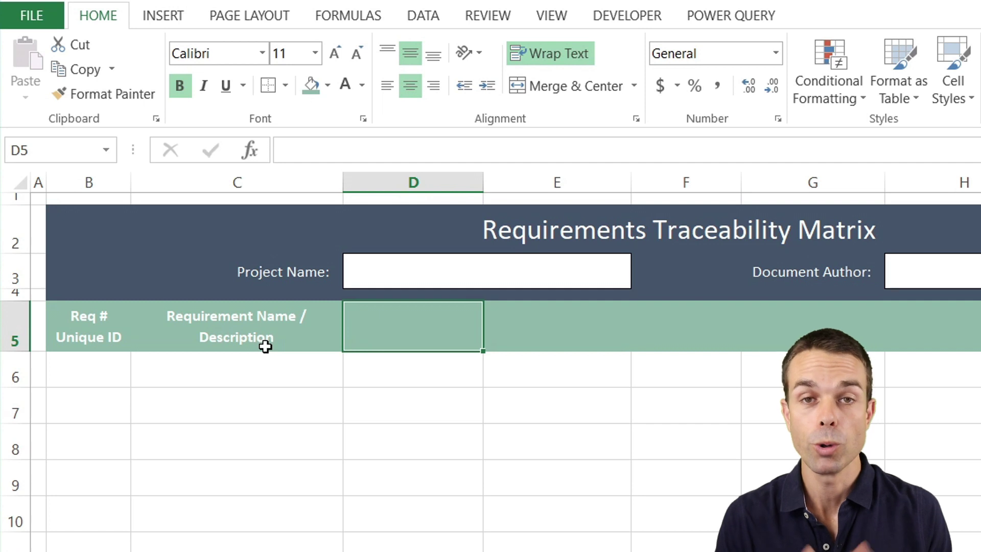
type("Requested /")
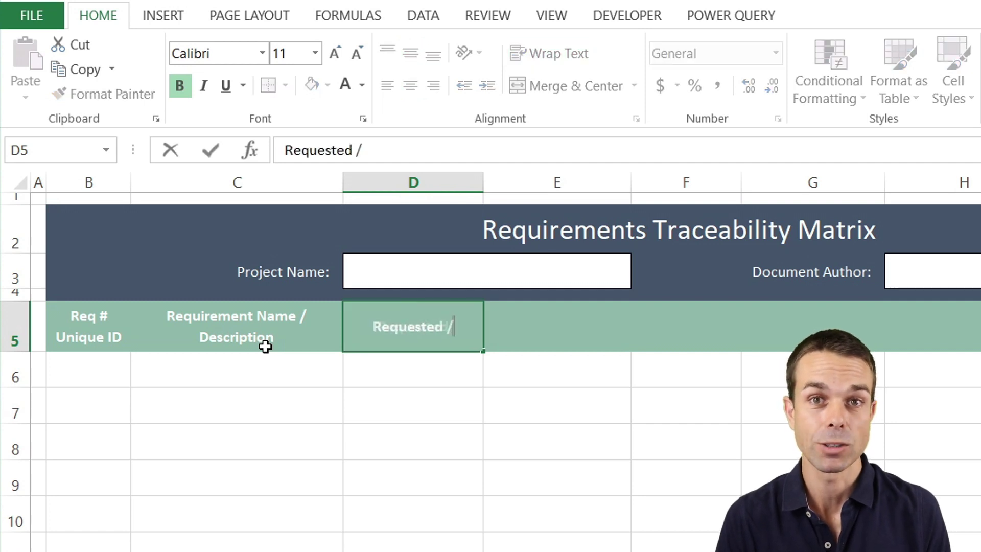
type(" Approved")
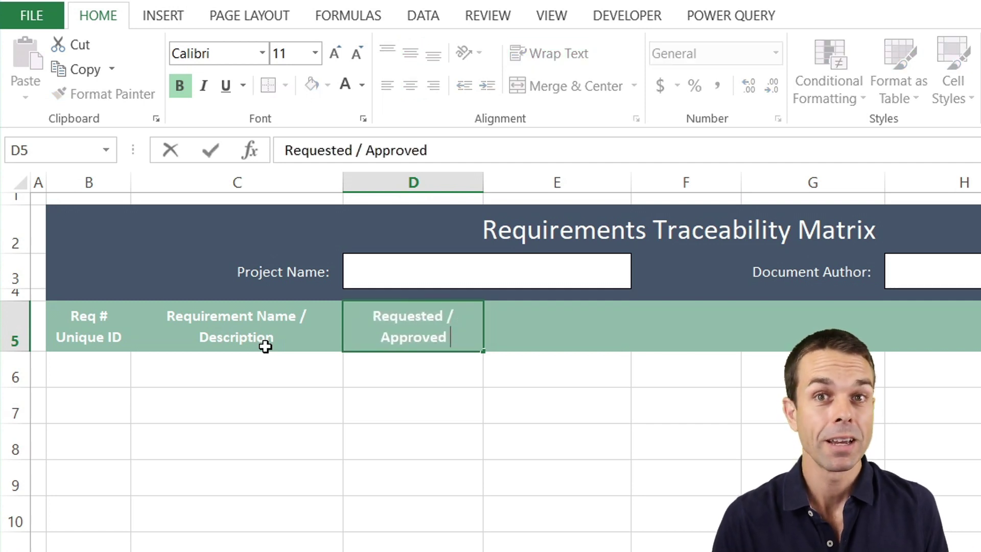
type(" By:")
key("Return")
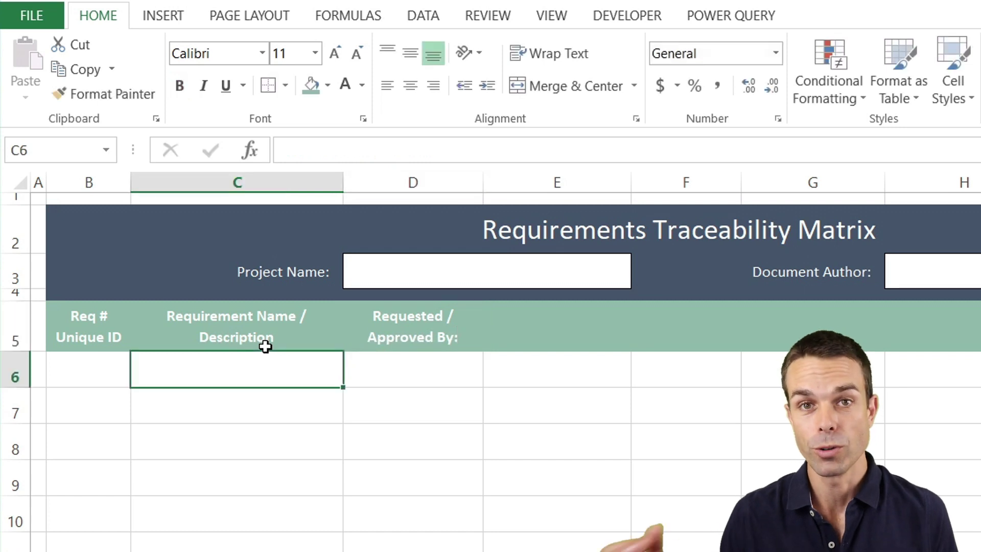
- Widen column E and add the 'Scope Deliverable or Feature' heading in E5
left_click(579, 320)
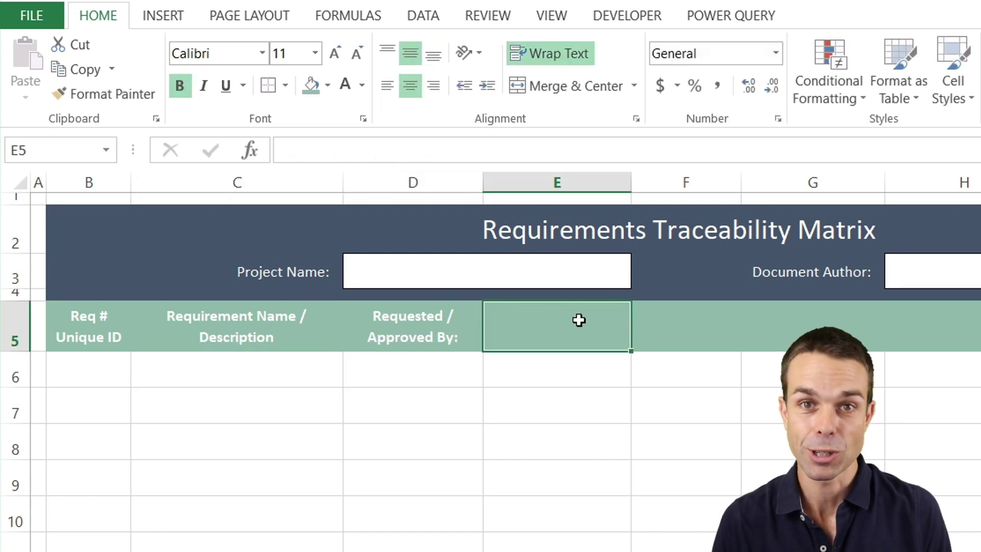
left_click_drag(632, 176, 693, 178)
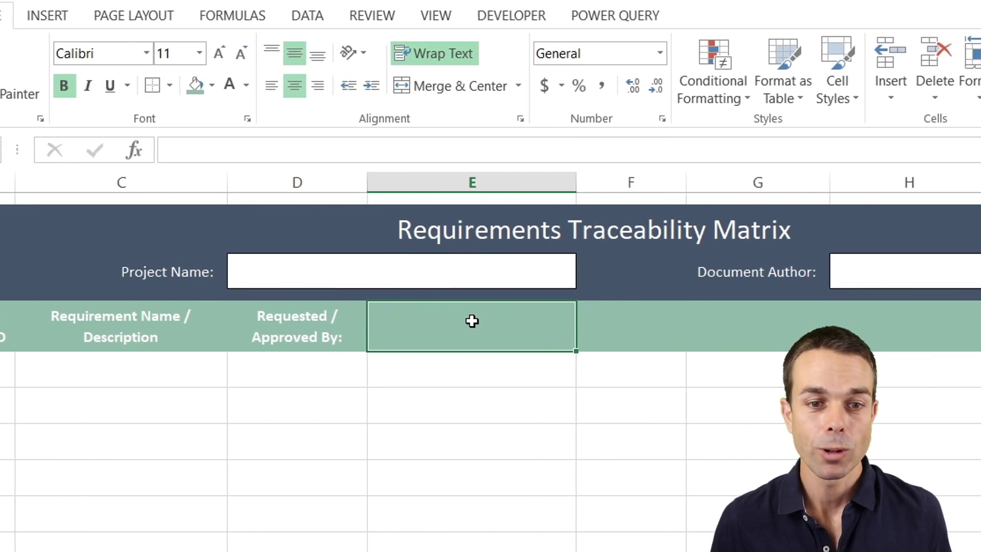
type("Scope De")
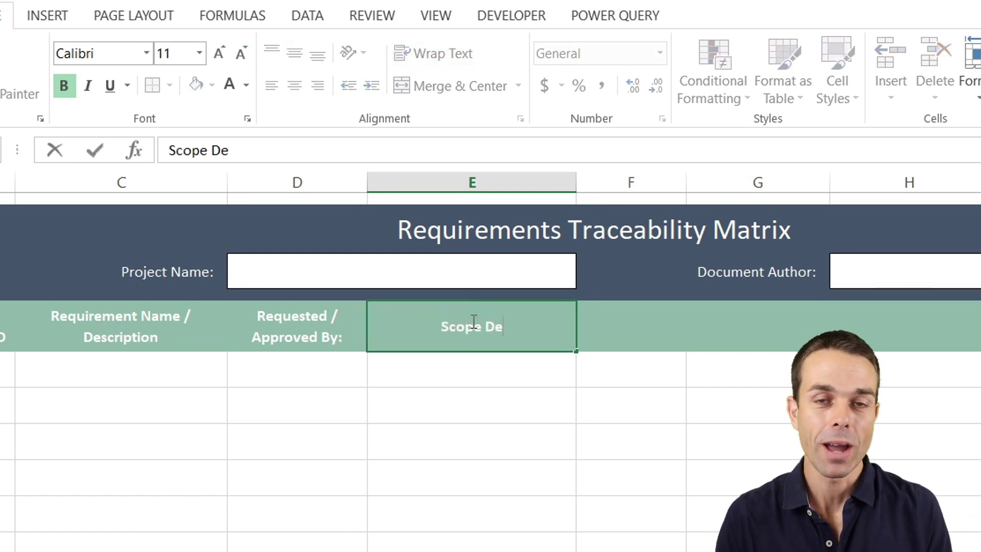
type("liverable ")
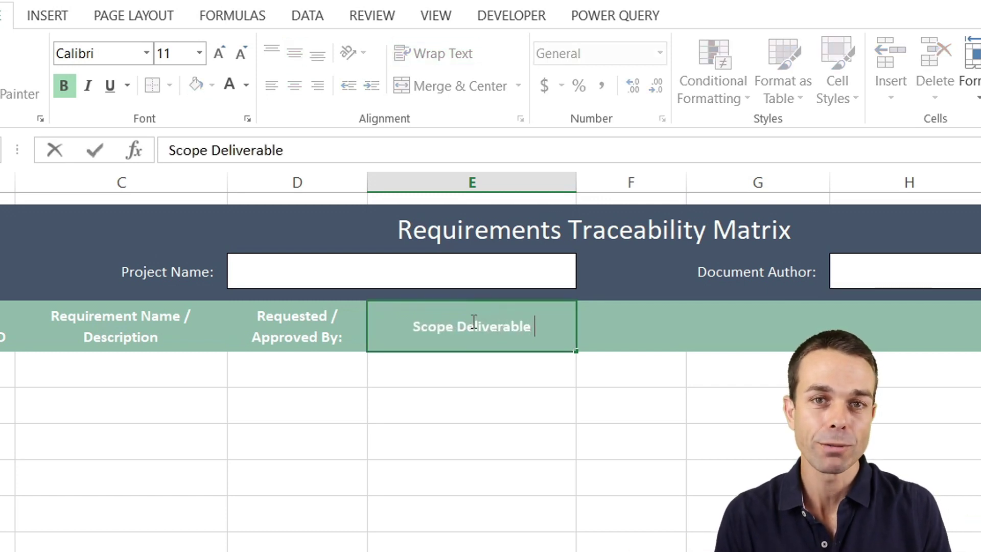
type("or Feature")
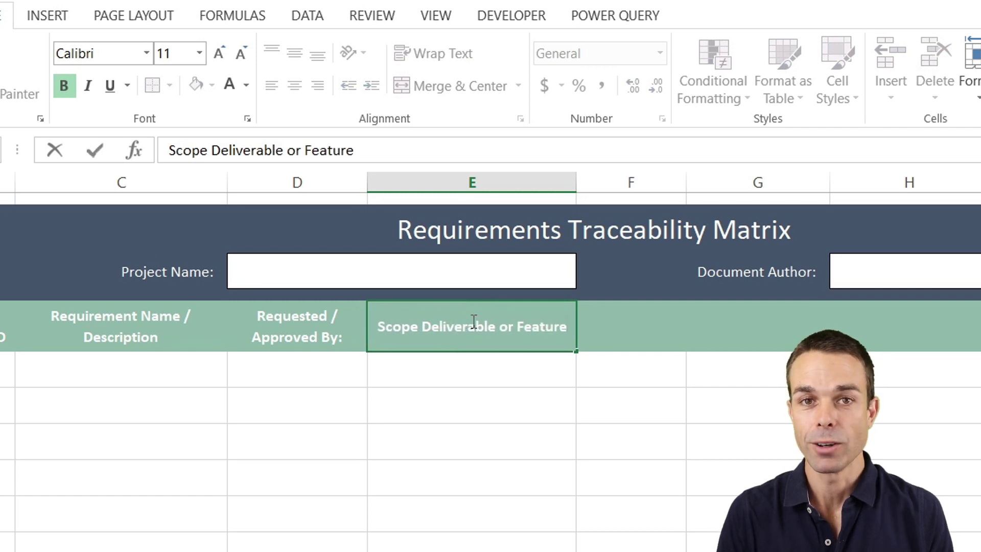
key("Tab")
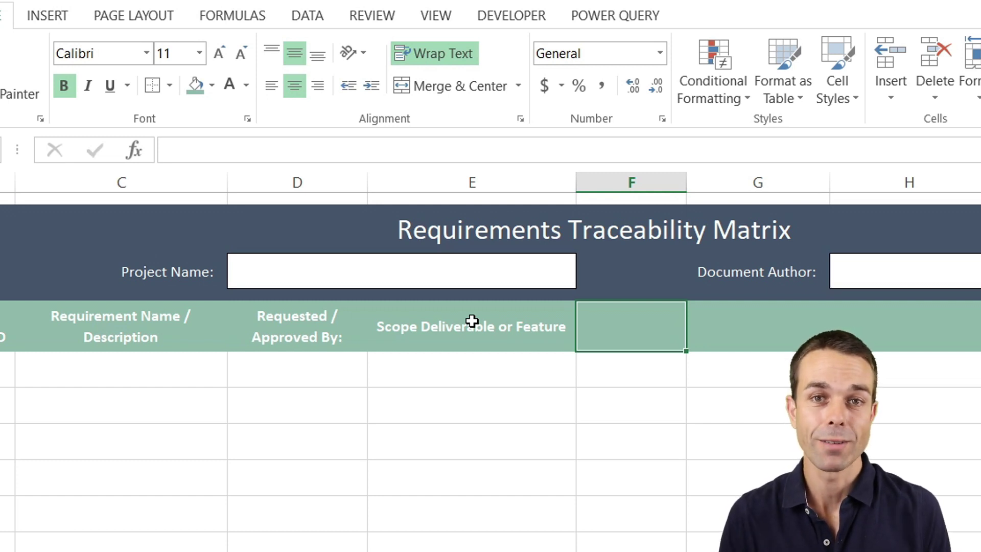
- Enter the 'Scope # Unique ID' heading in F5
type("Scope unique ID")
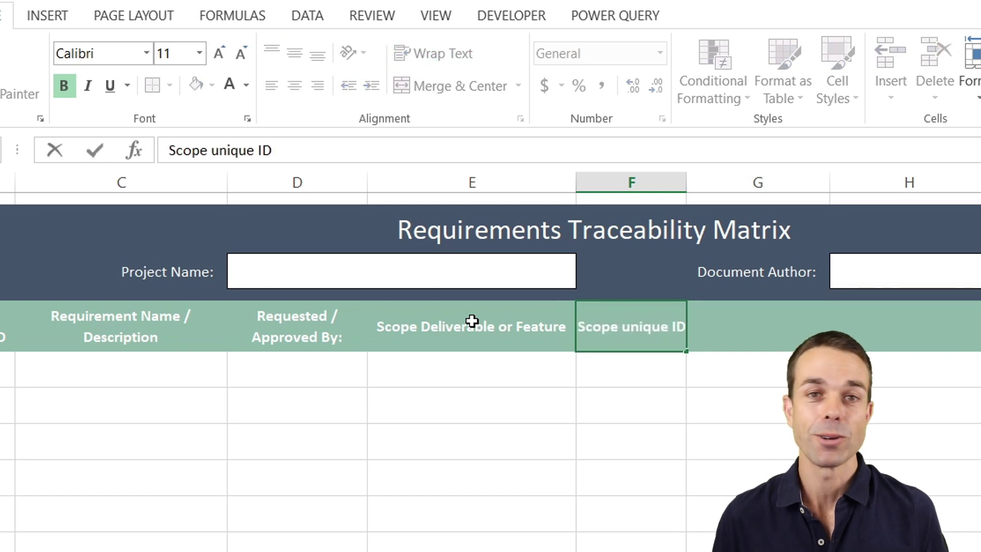
key("ctrl+Left")
key("ctrl+Left")
key("Delete")
type("U")
key("End")
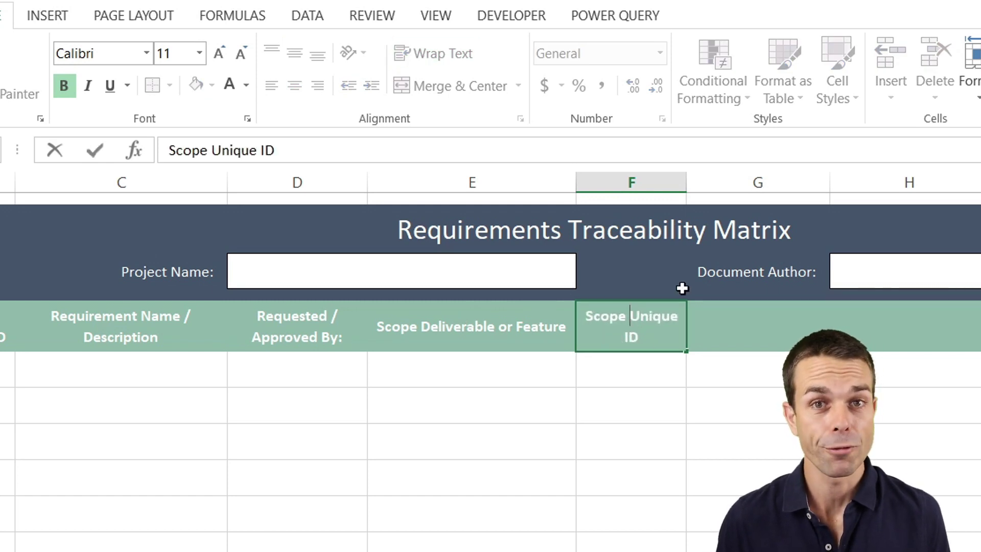
type("#")
key("Tab")
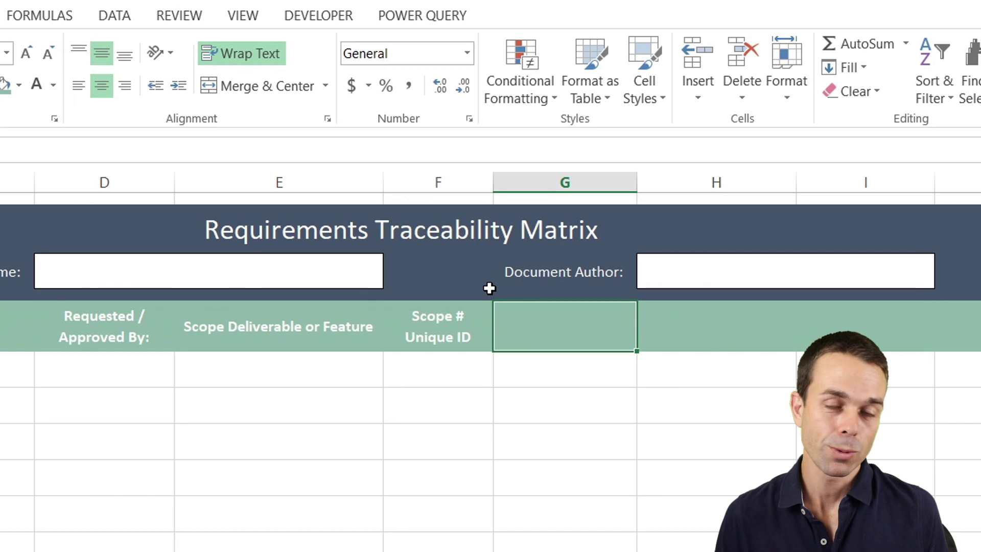
- Add the headings 'User Story or Work Package', 'Assigned To', 'Test Case' and 'Current Staus' in G5:J5
type("User Story ")
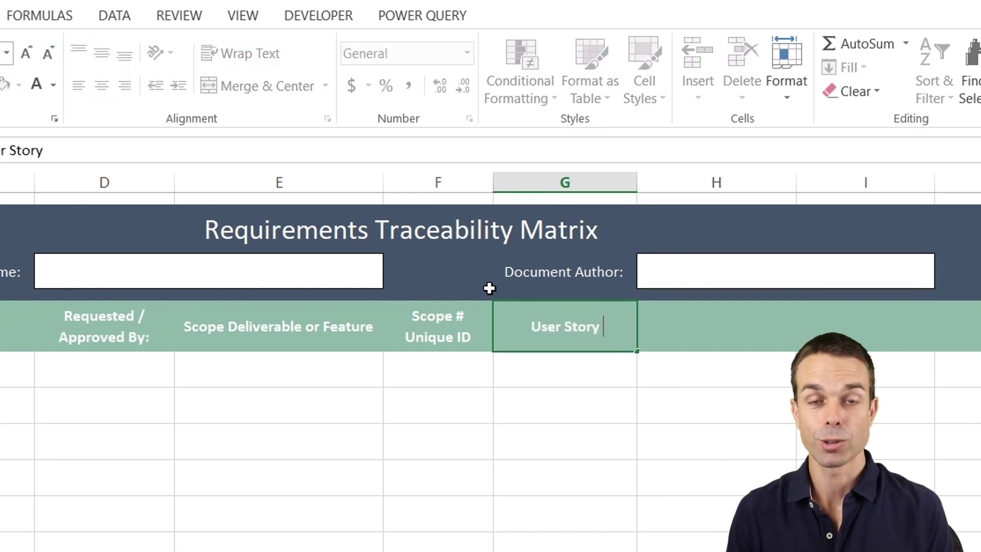
type("or Work Package")
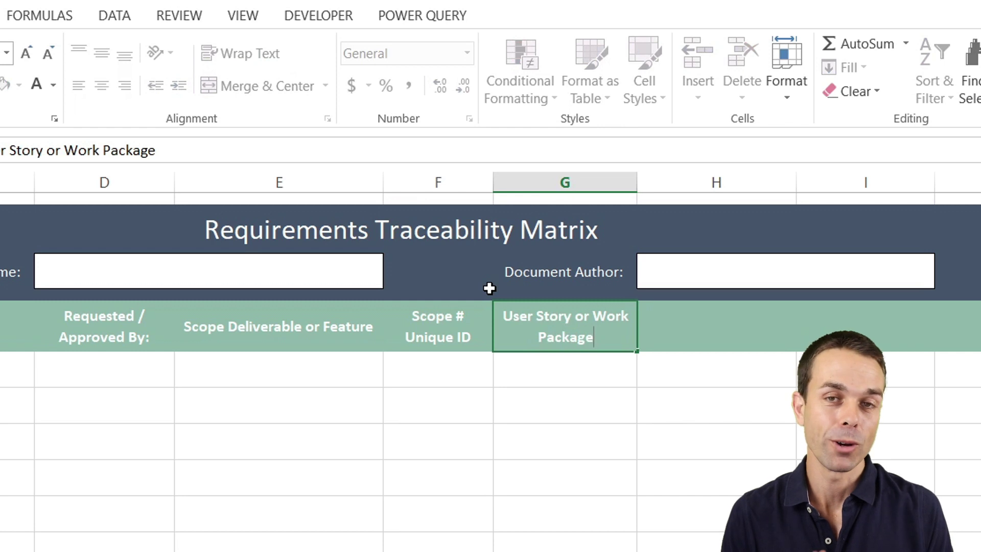
key("Tab")
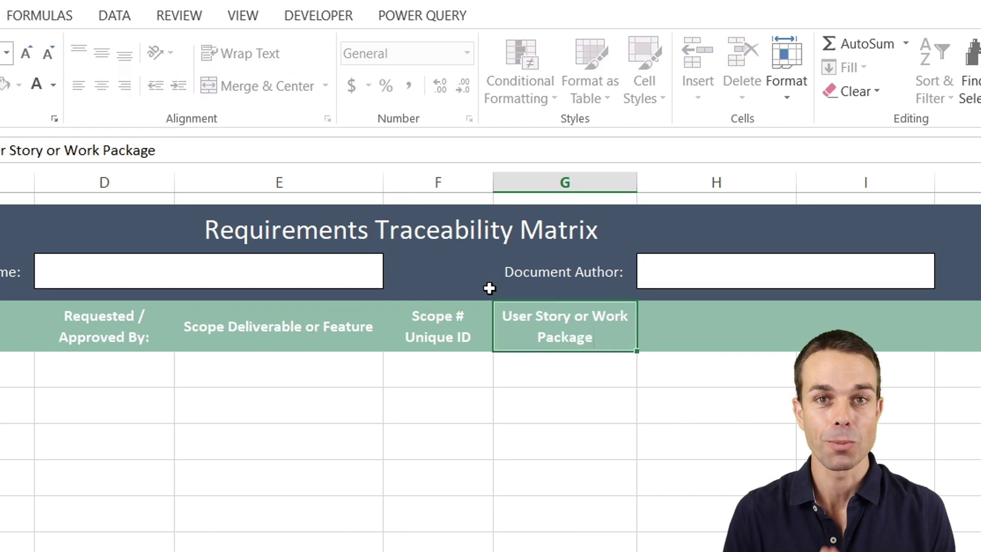
type("Assigned T")
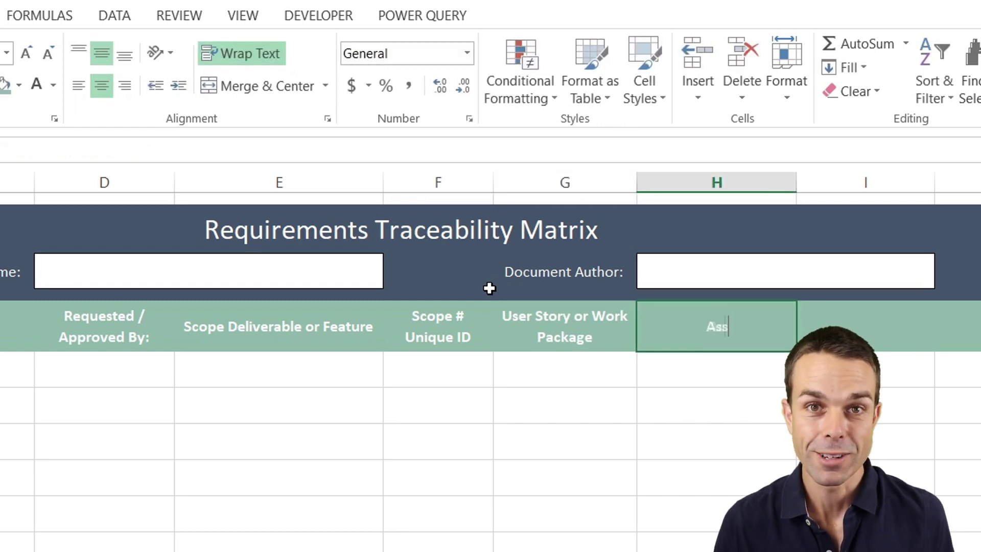
type("o")
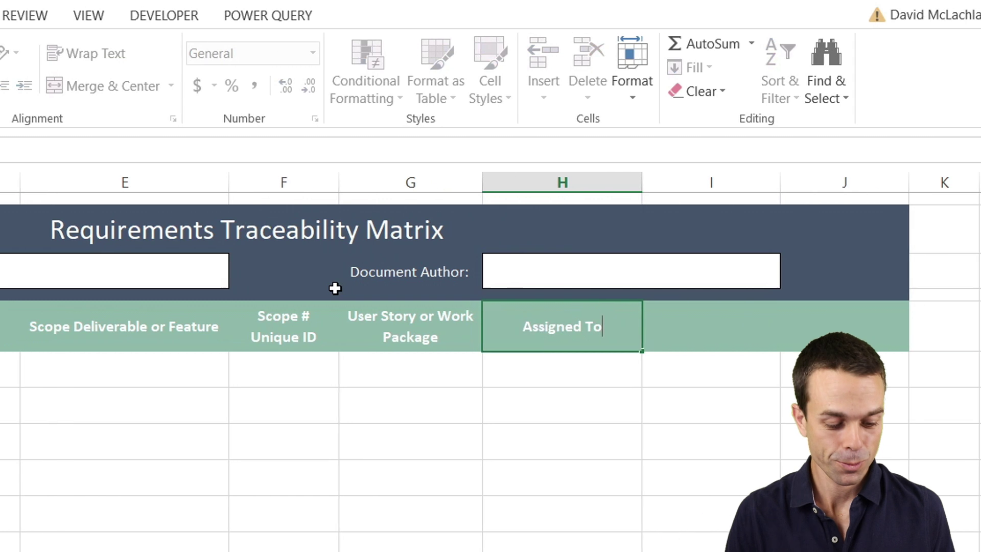
key("Tab")
type("Tet")
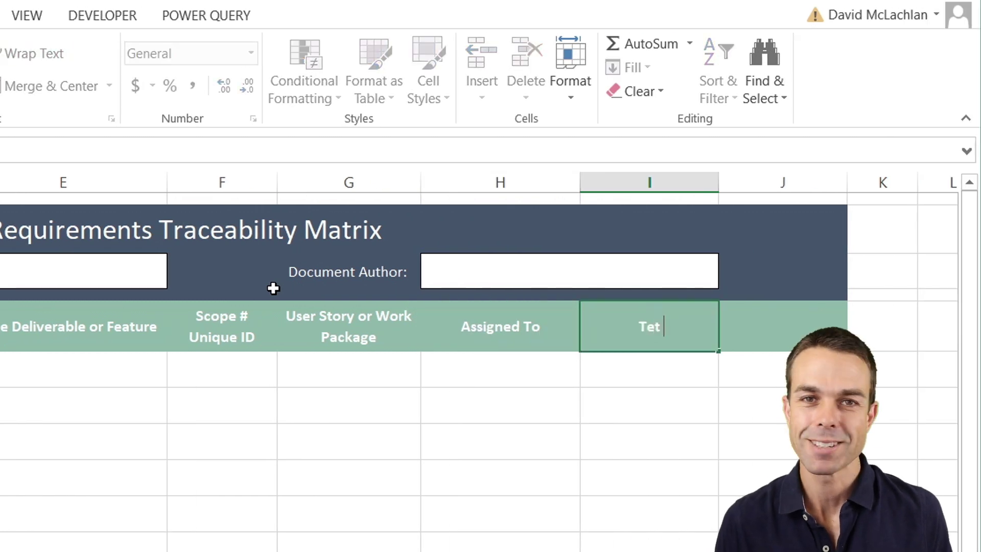
key("BackSpace")
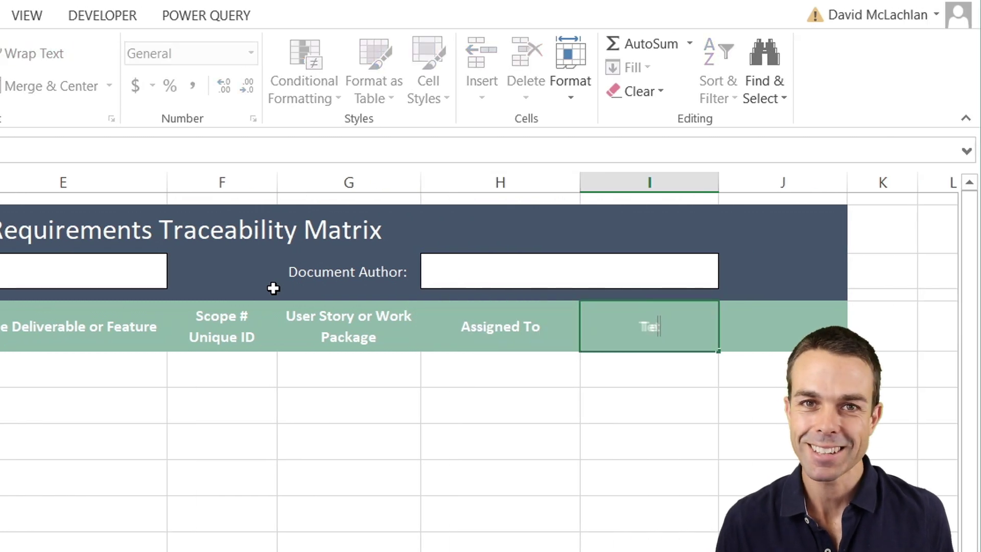
type("st CAse")
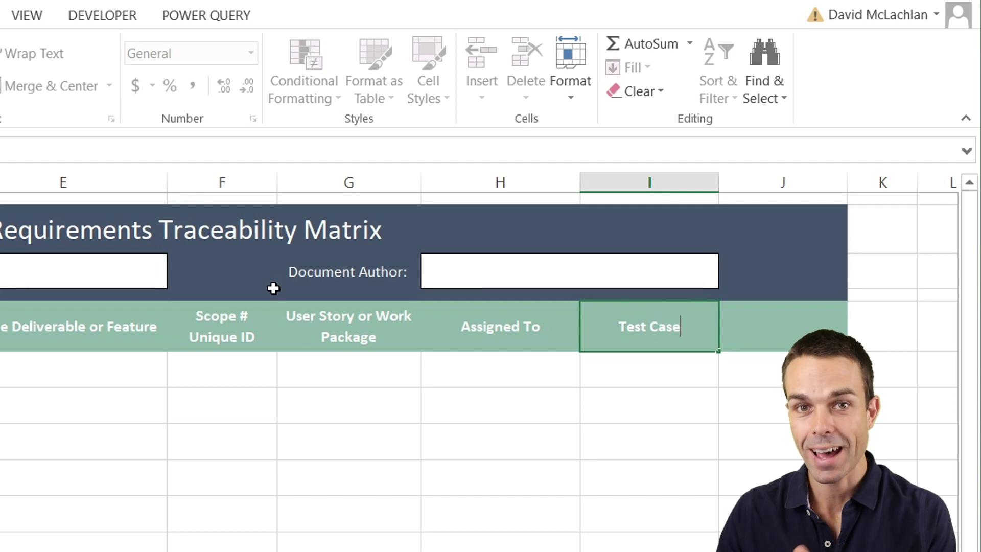
key("Tab")
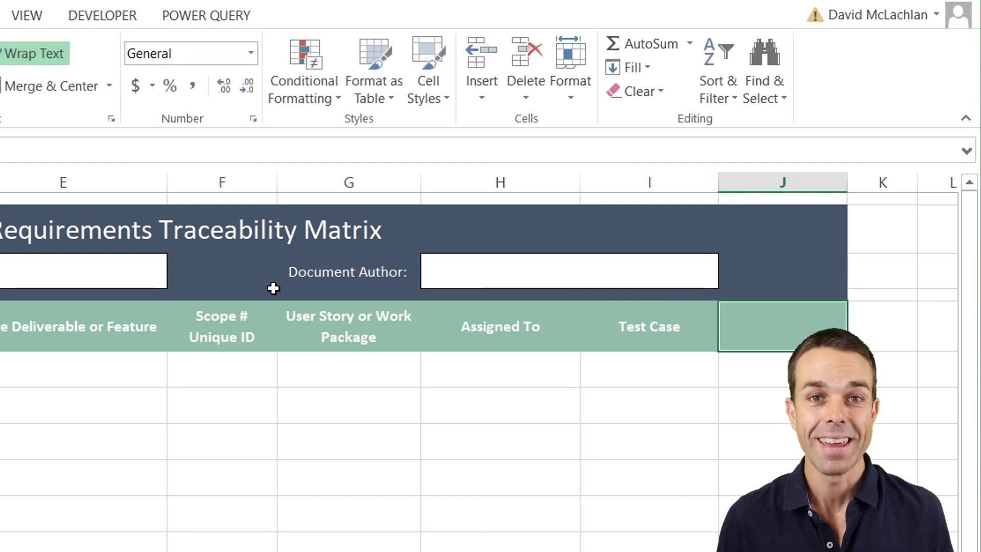
type("Current Staus")
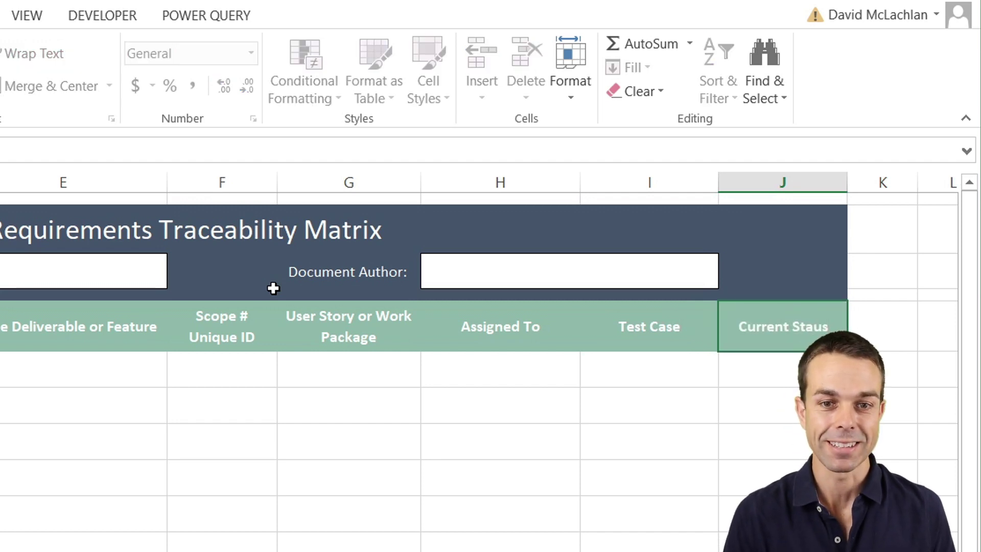
left_click(787, 379)
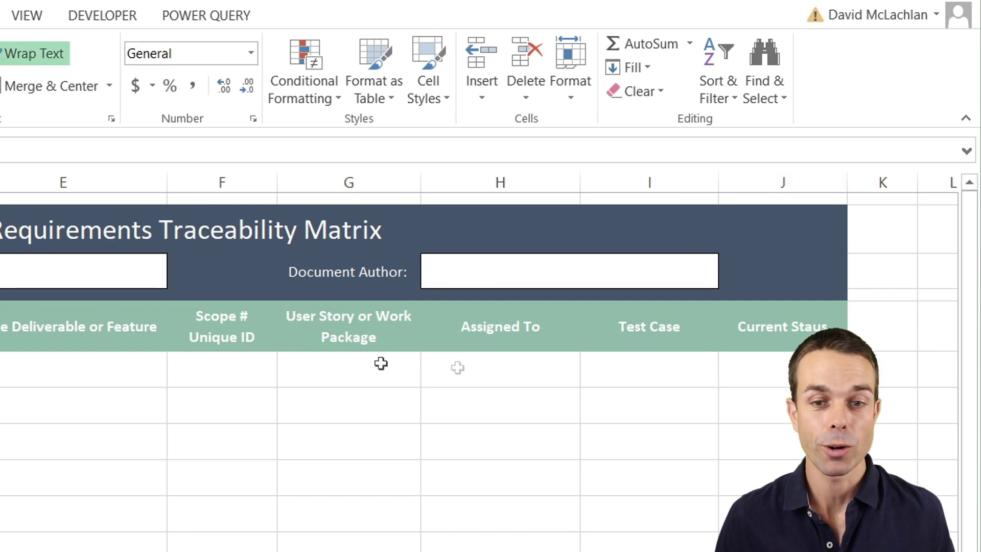
left_click_drag(381, 332, 796, 333)
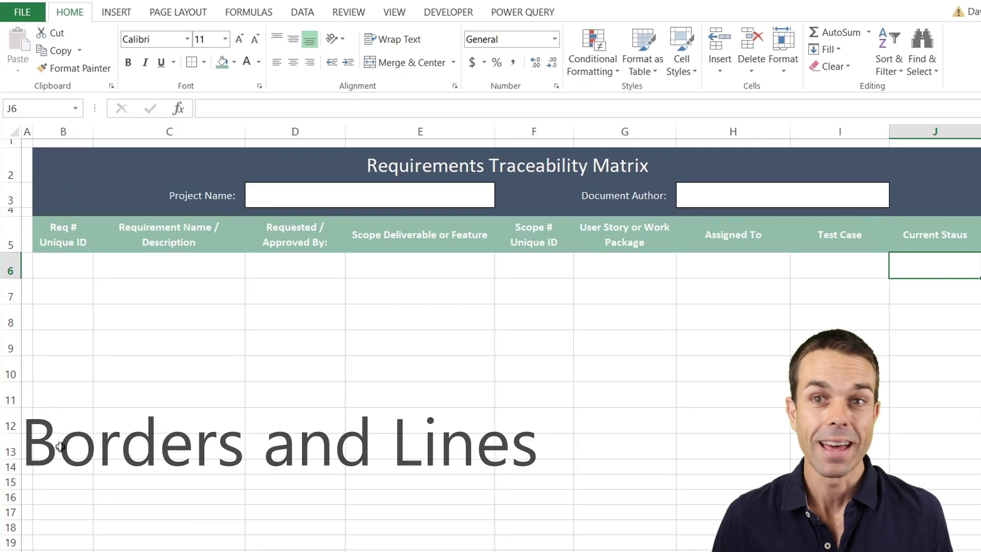
- Give B6:J13 a thin solid outline in More Borders
left_click_drag(936, 266, 86, 429)
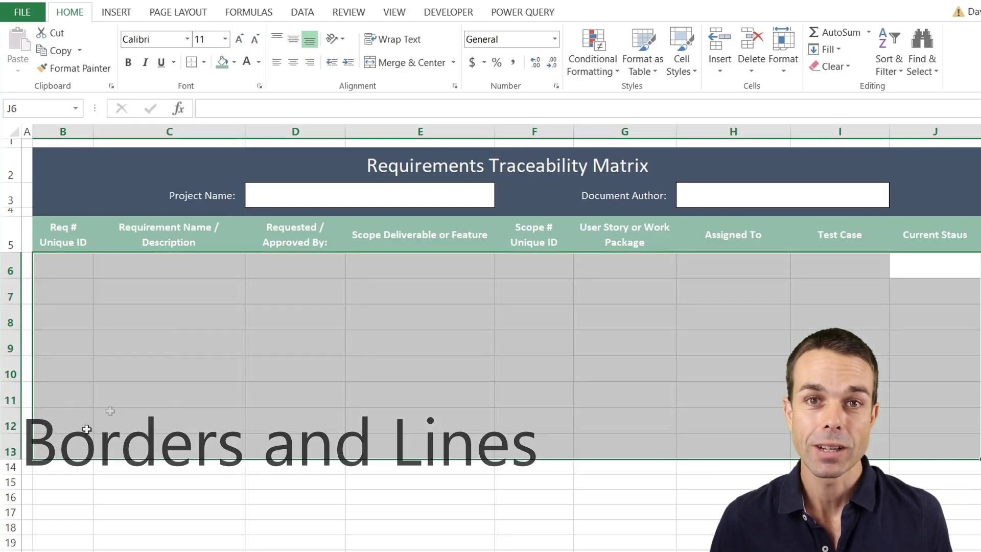
left_click(204, 62)
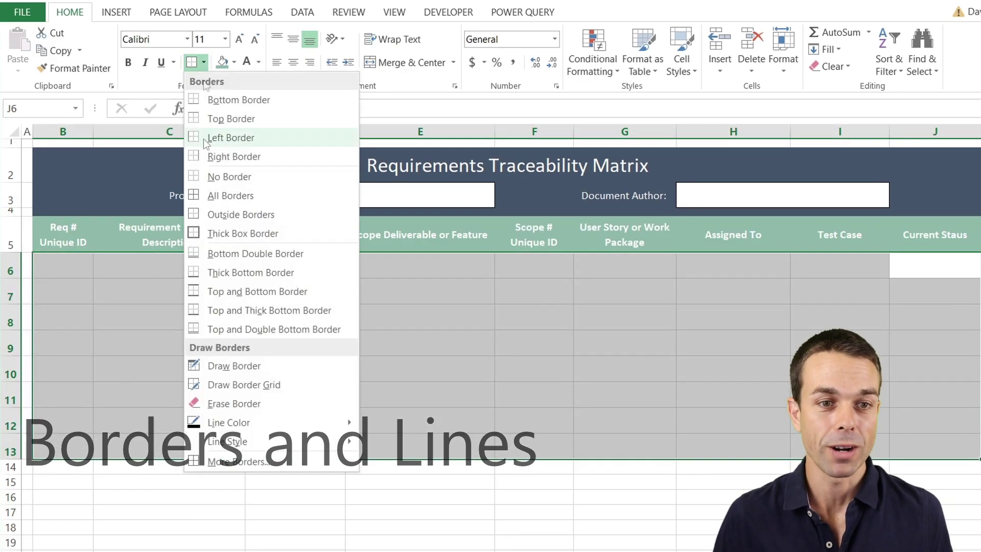
left_click(243, 463)
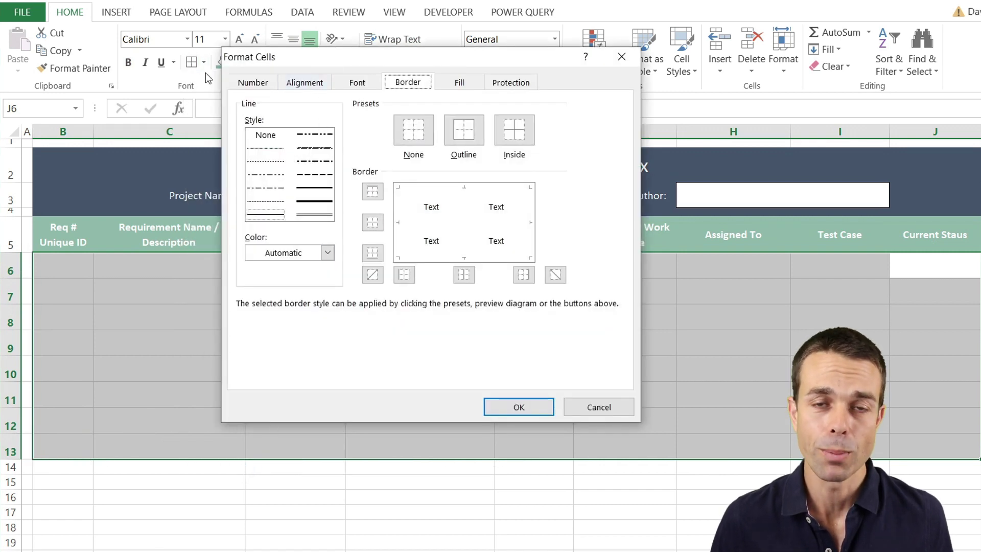
left_click(323, 190)
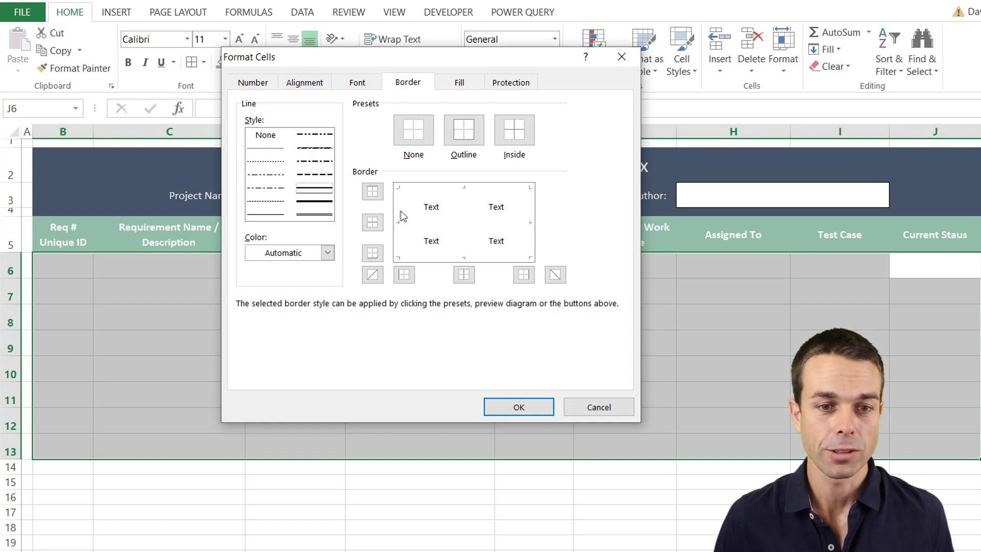
left_click(530, 219)
left_click(492, 196)
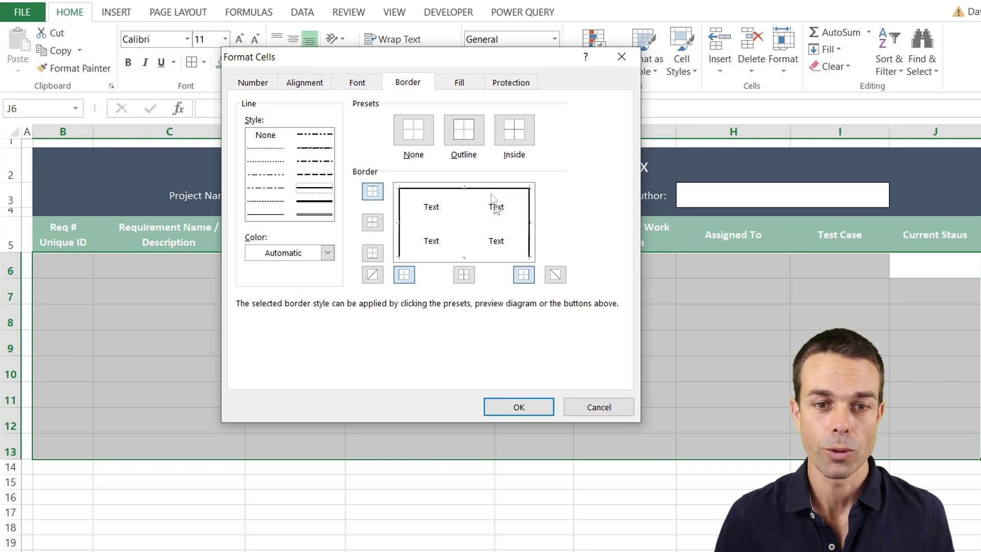
left_click(498, 252)
- Add dotted lines between rows and solid column dividers, then apply
left_click(270, 162)
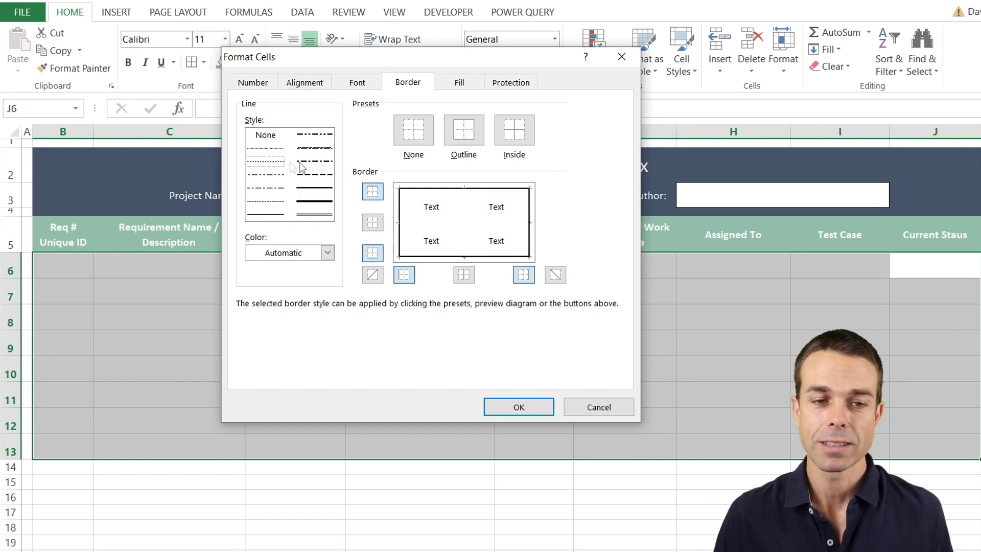
left_click(436, 225)
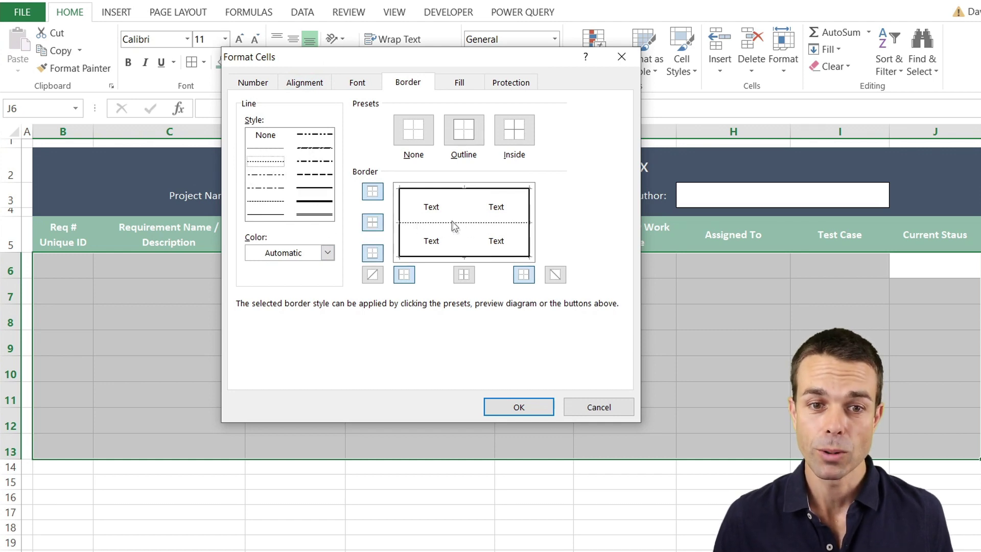
left_click(273, 214)
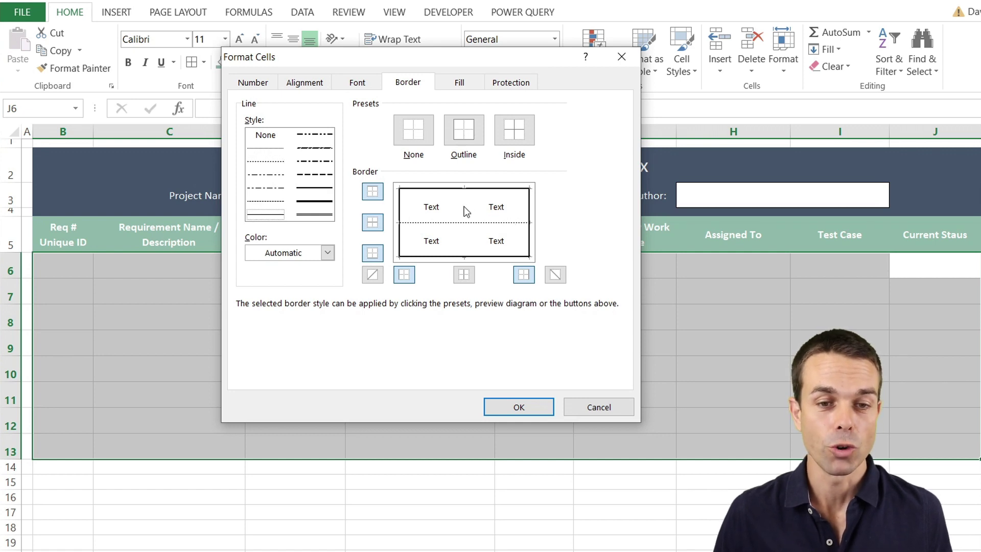
left_click(466, 212)
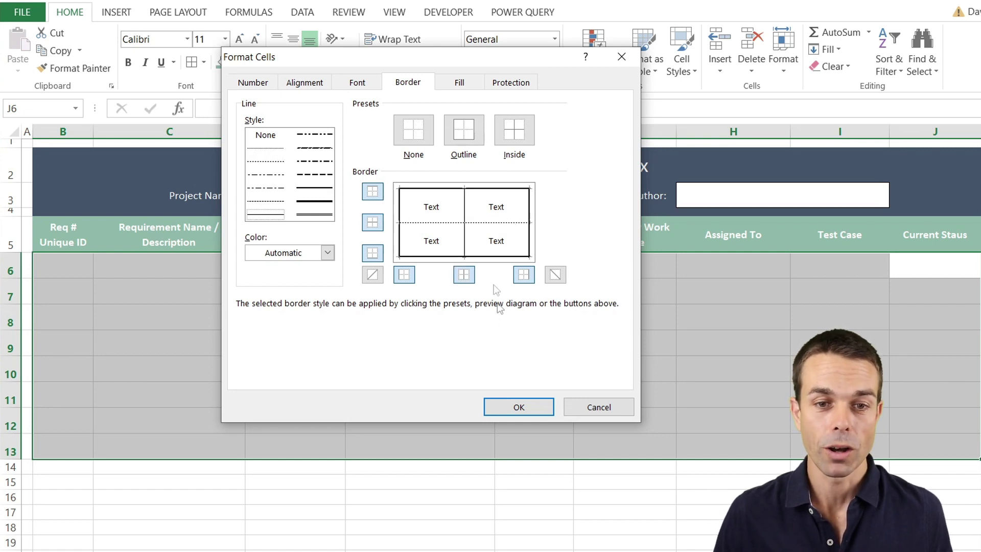
left_click(519, 407)
left_click(460, 350)
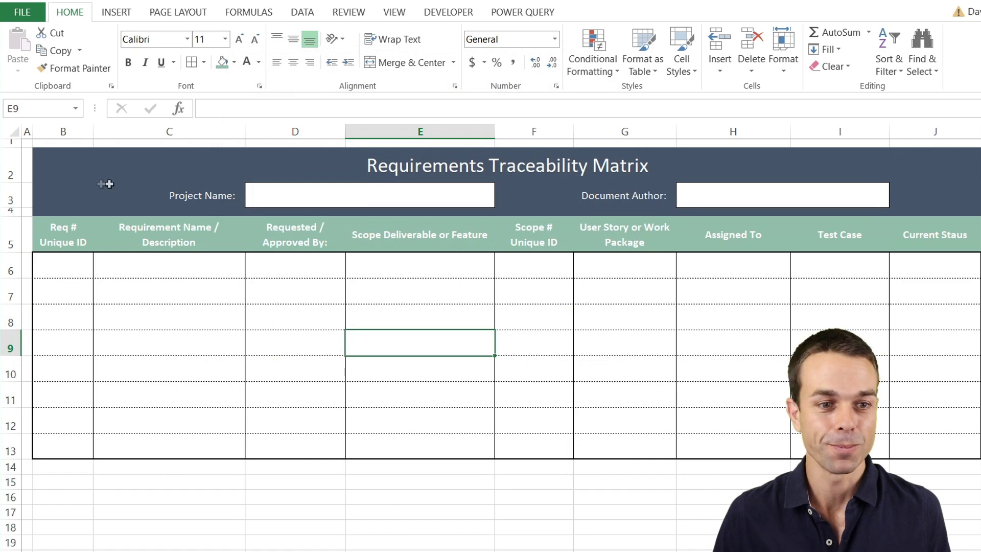
- Put a thick box border around the header row B5:J5
left_click(63, 234)
key("ctrl+shift+Right")
left_click(204, 62)
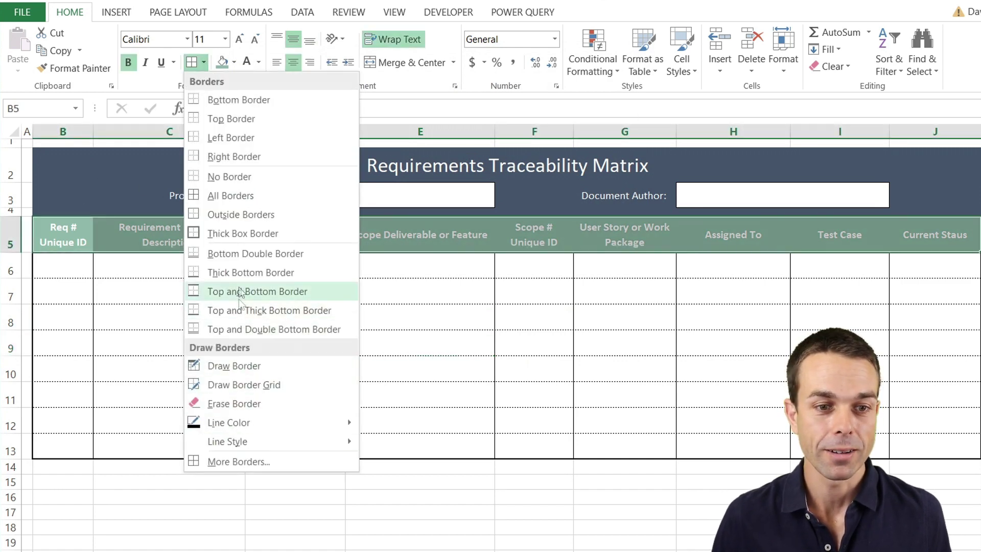
left_click(243, 233)
left_click(276, 290)
- Add double-line vertical dividers between the B5:J5 header cells via More Borders
left_click(60, 231)
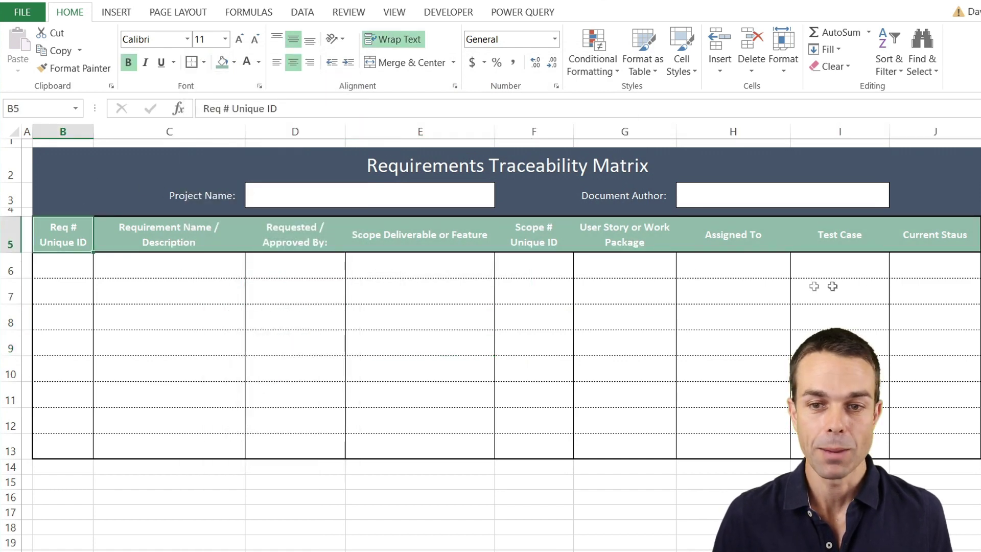
key("ctrl+shift+Right")
left_click(203, 62)
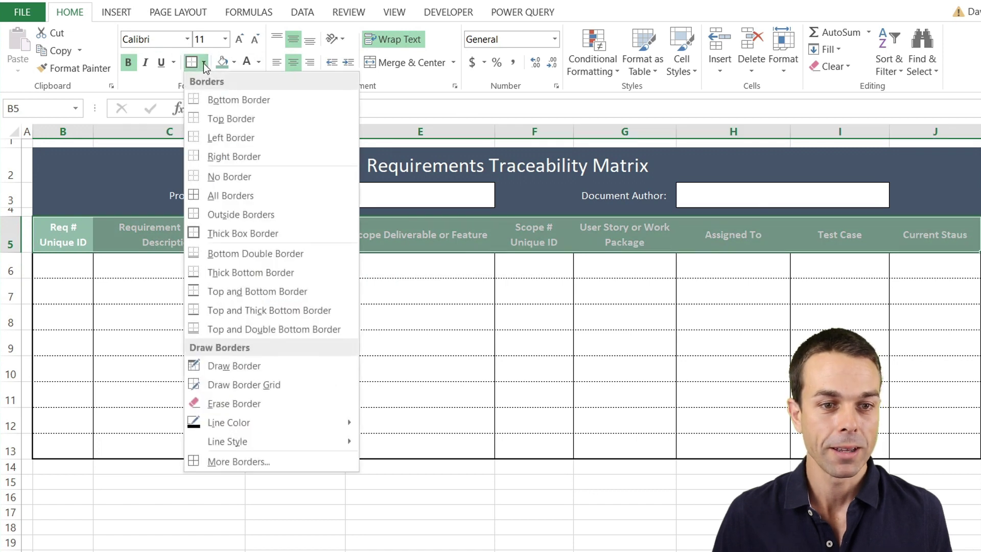
left_click(233, 462)
left_click(265, 213)
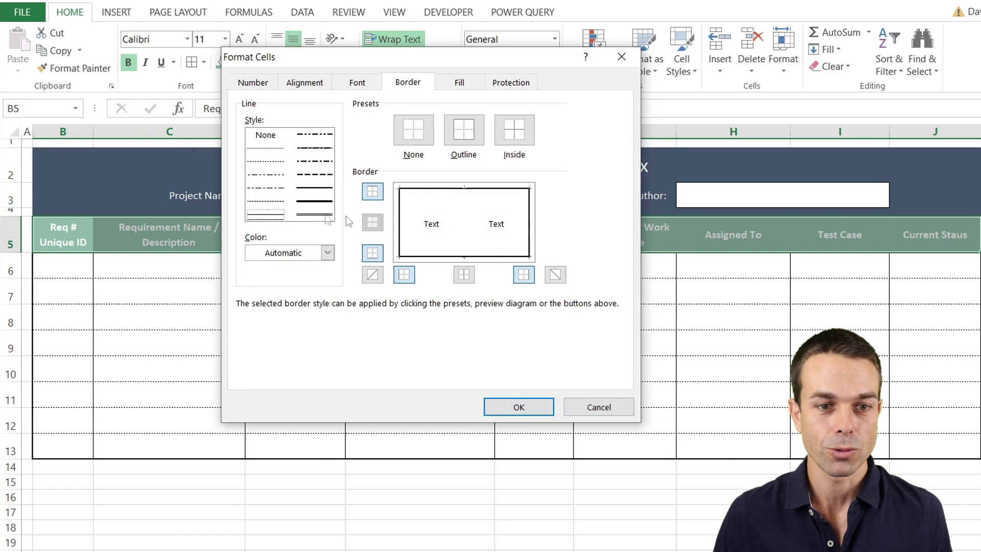
left_click(470, 225)
left_click(513, 406)
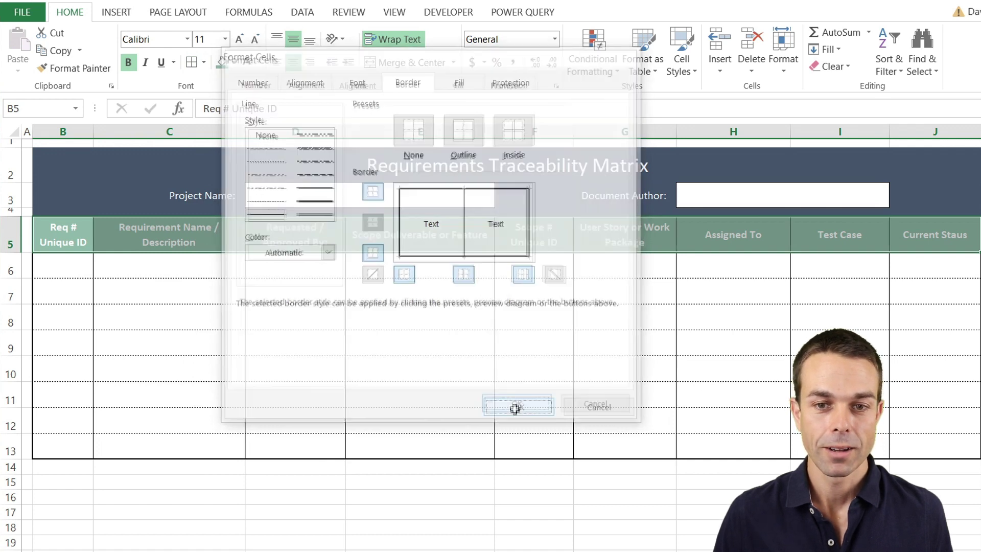
left_click(512, 345)
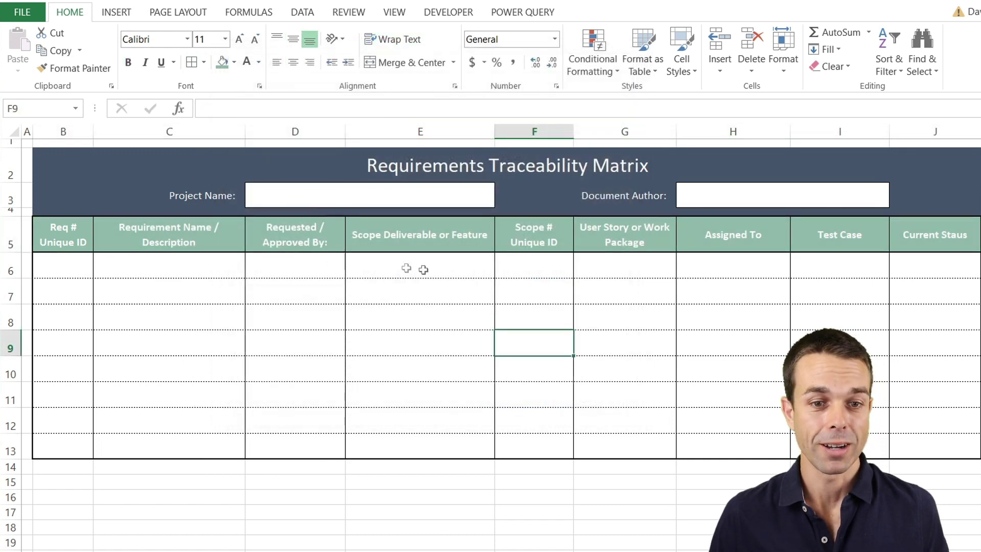
- Select the table body B6:J13 and centre it horizontally and vertically
left_click(441, 271)
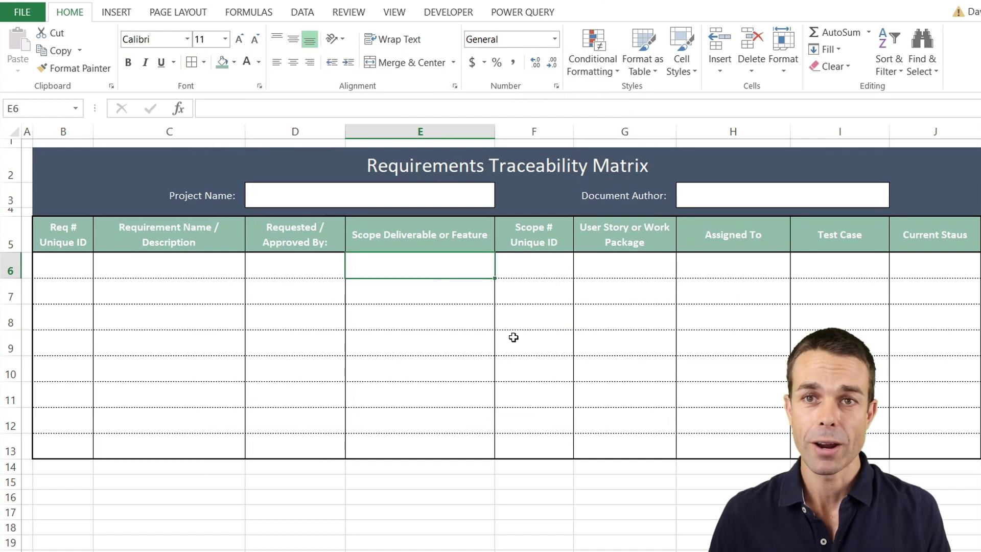
left_click_drag(78, 276, 943, 449)
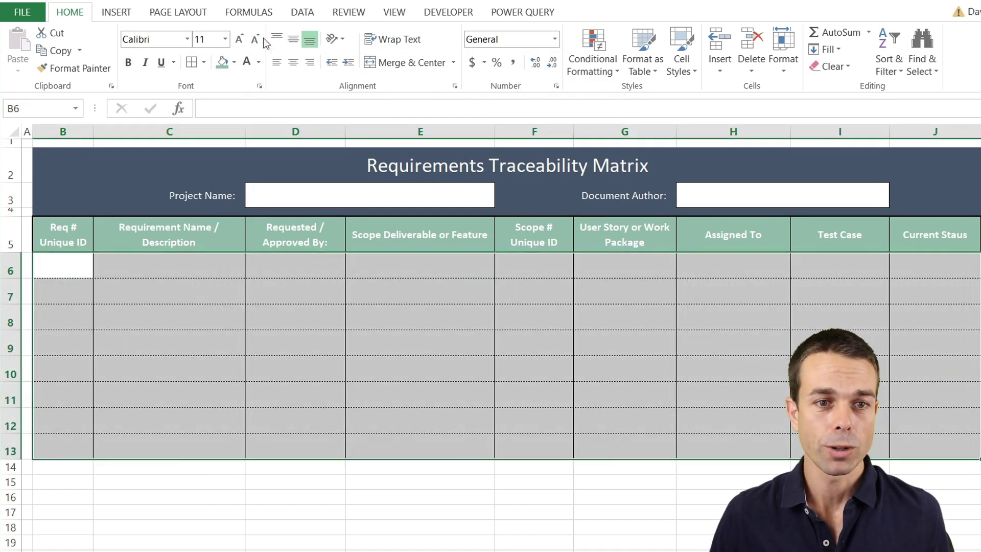
left_click(293, 40)
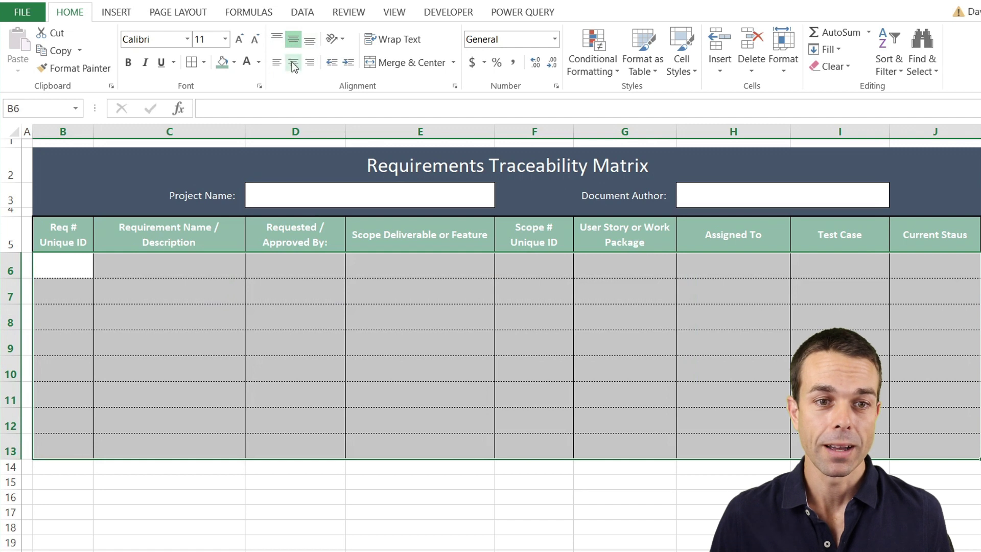
- Turn on Wrap text for the body cells in Format Cells' Alignment settings
right_click(161, 296)
left_click(206, 536)
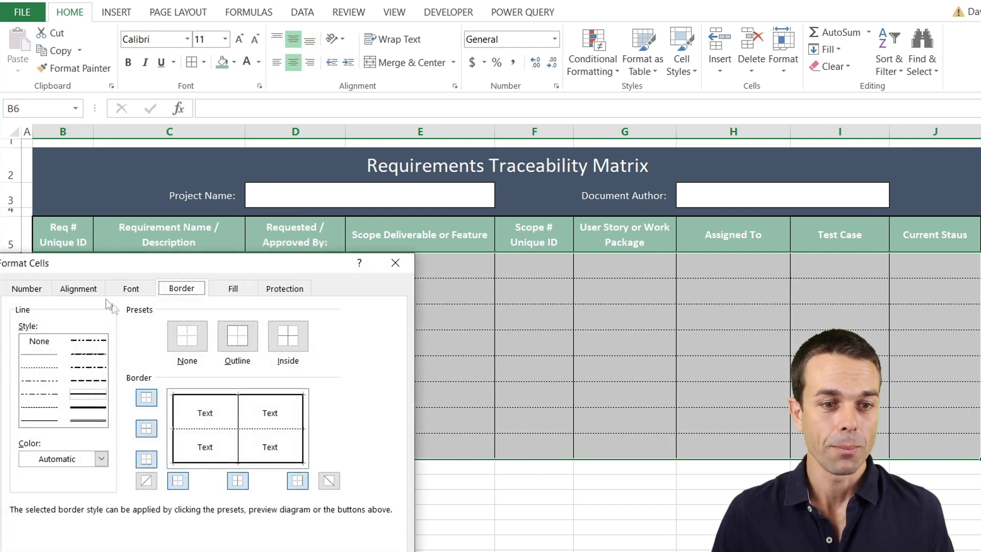
left_click(78, 289)
left_click(65, 432)
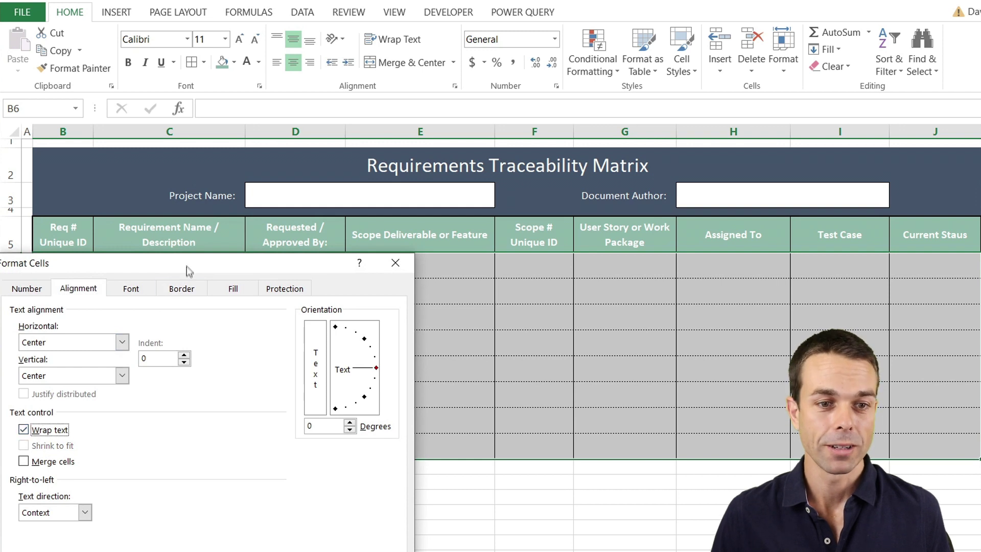
left_click_drag(186, 266, 324, 203)
left_click(431, 546)
left_click(362, 390)
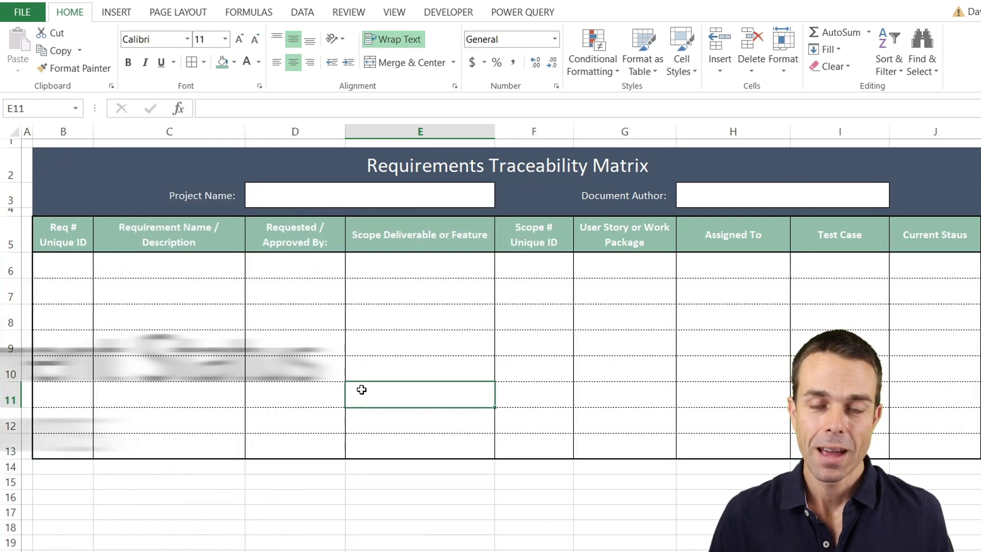
- Enter Not started, Elaboration, Dvelopment, Testing, Complete and Released down B15:B20
left_click(935, 245)
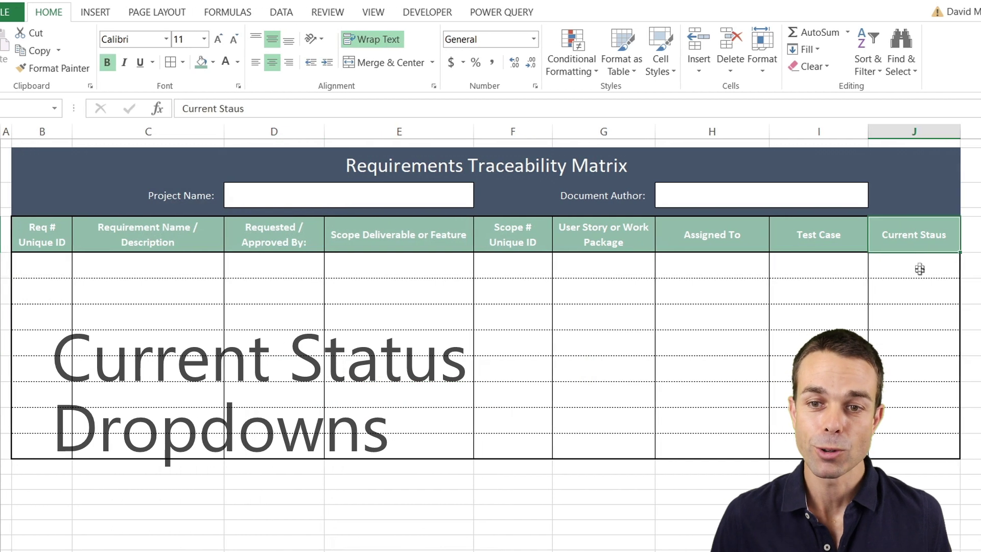
left_click(914, 270)
left_click(911, 441, "shift")
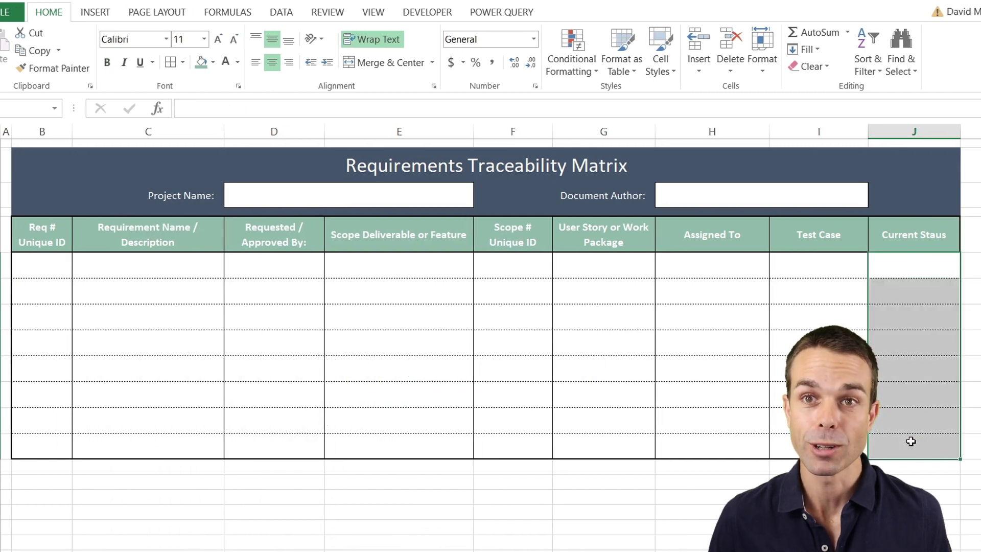
left_click(69, 483)
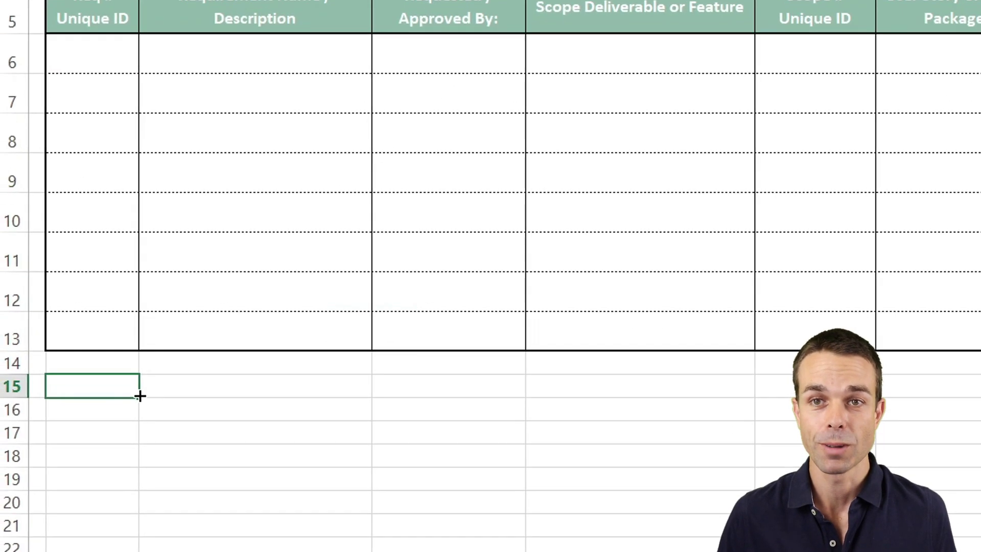
type("Not started")
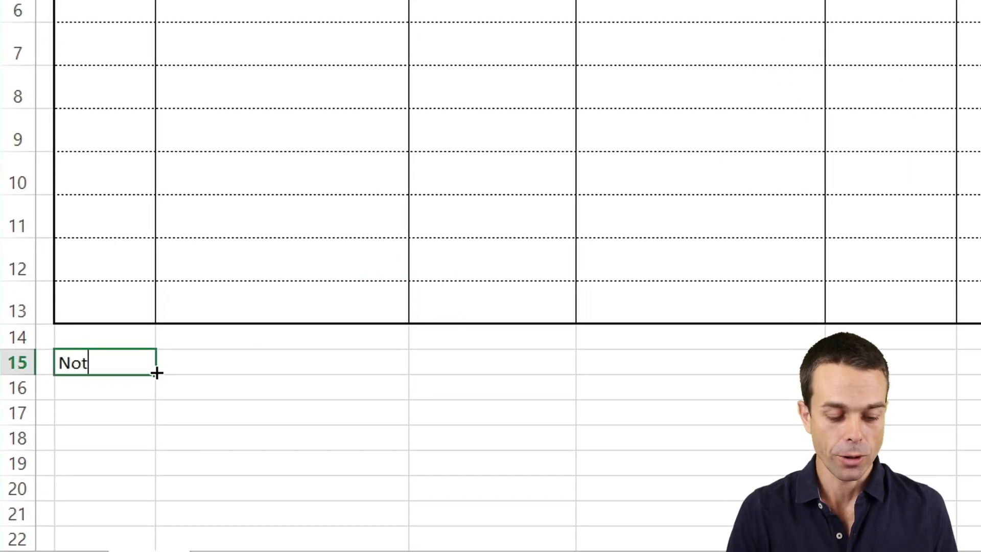
key("Return")
type("Elaboration")
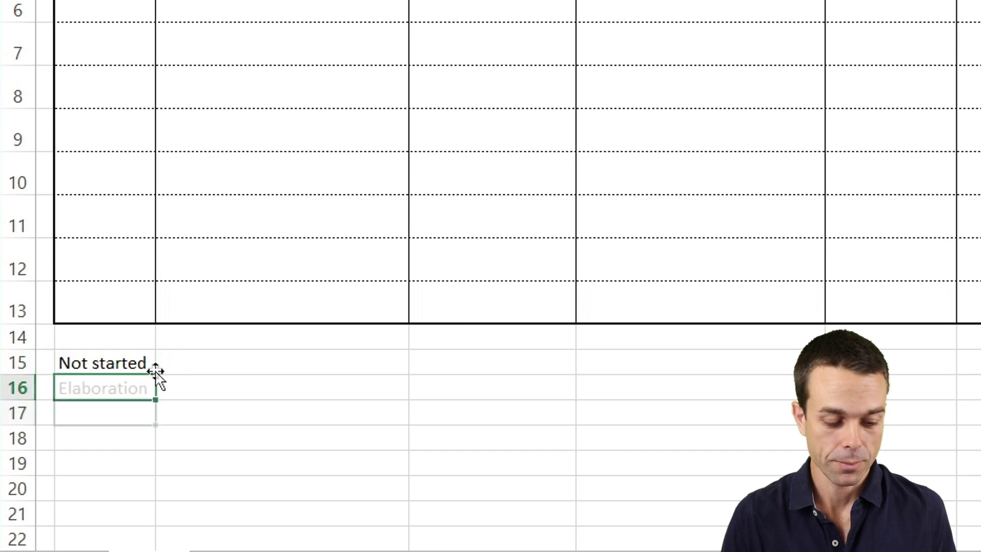
key("Return")
type("Dvelopment")
key("Return")
type("Testing")
key("Return")
type("Complete")
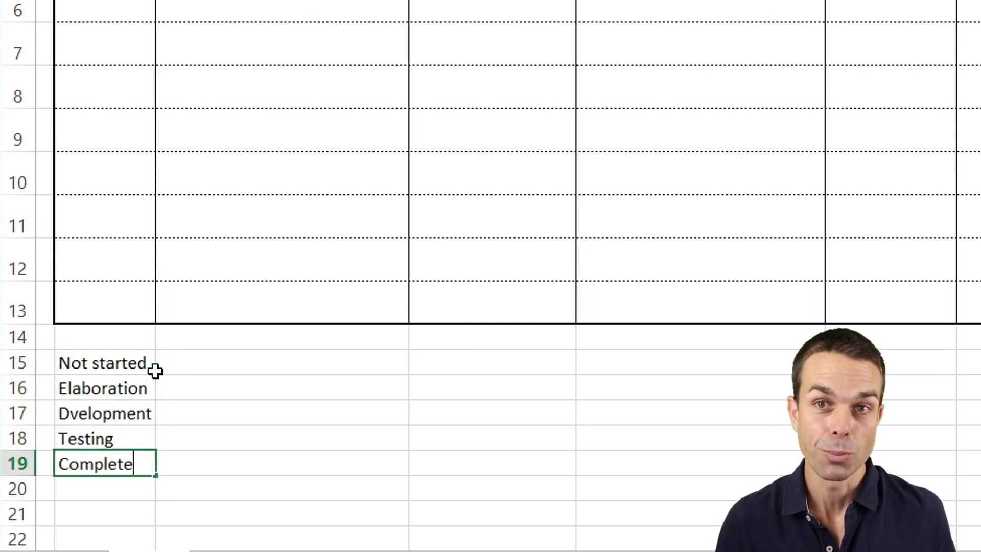
key("Return")
type("Released")
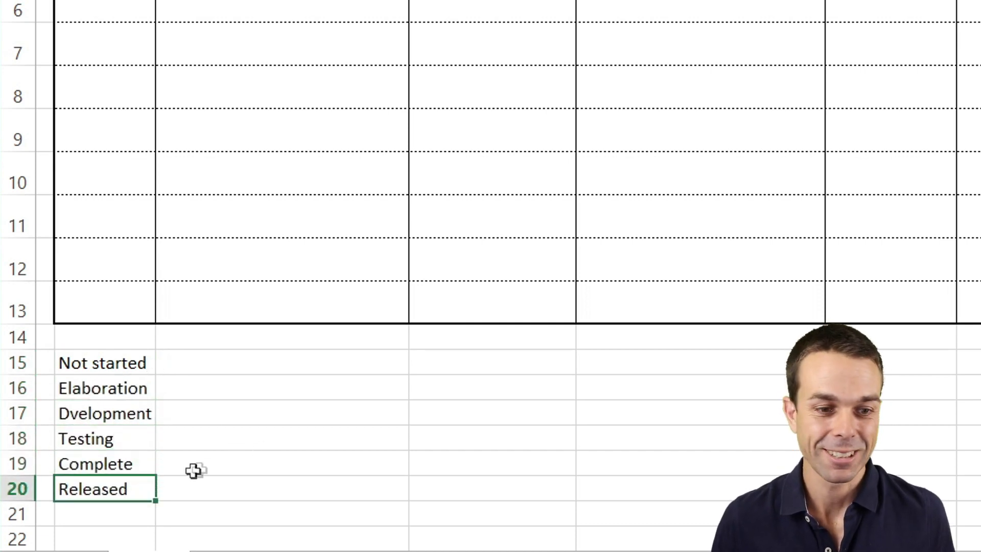
left_click(171, 415)
- Insert a row above the list and type the heading 'Statuses' in B15
right_click(18, 363)
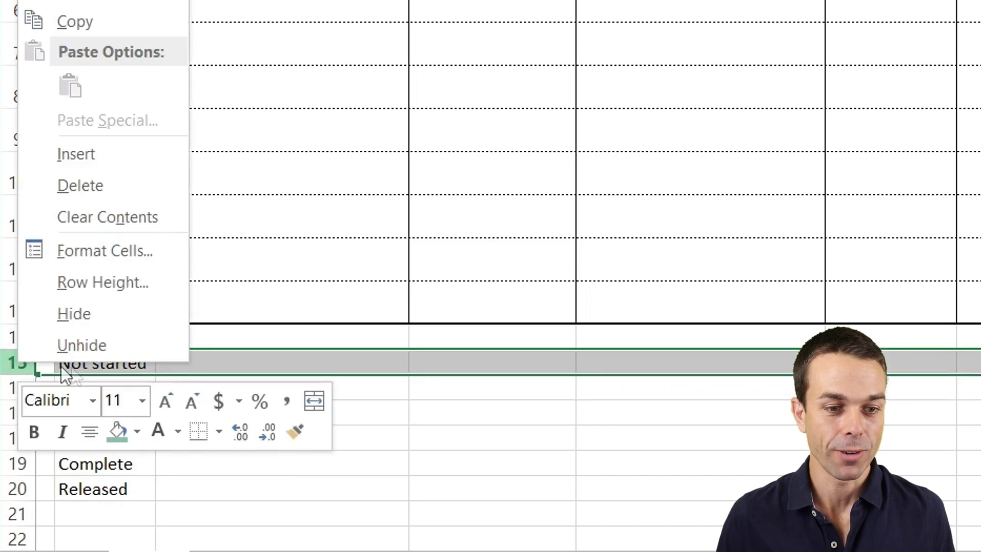
left_click(125, 153)
left_click(205, 396)
left_click(94, 363)
double_click(94, 363)
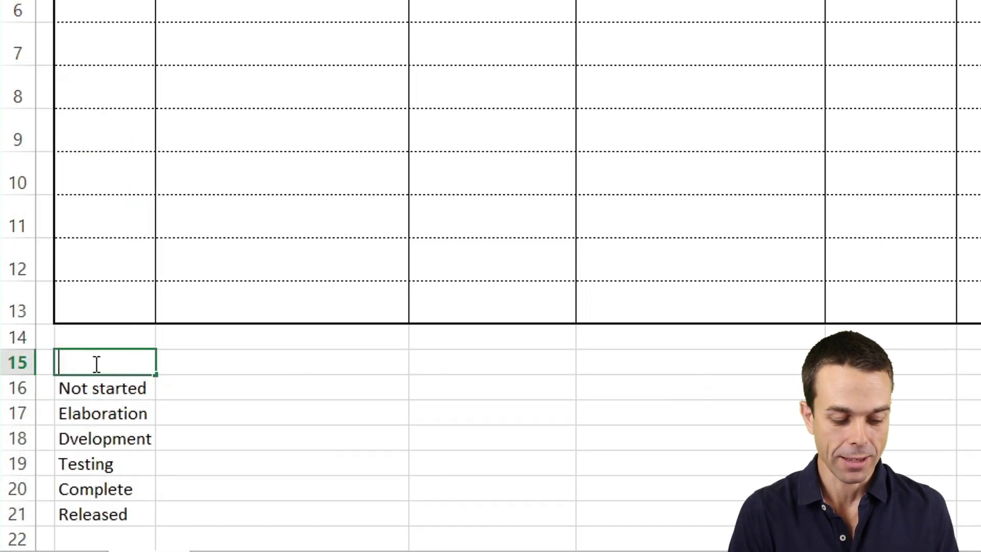
type("Statuses")
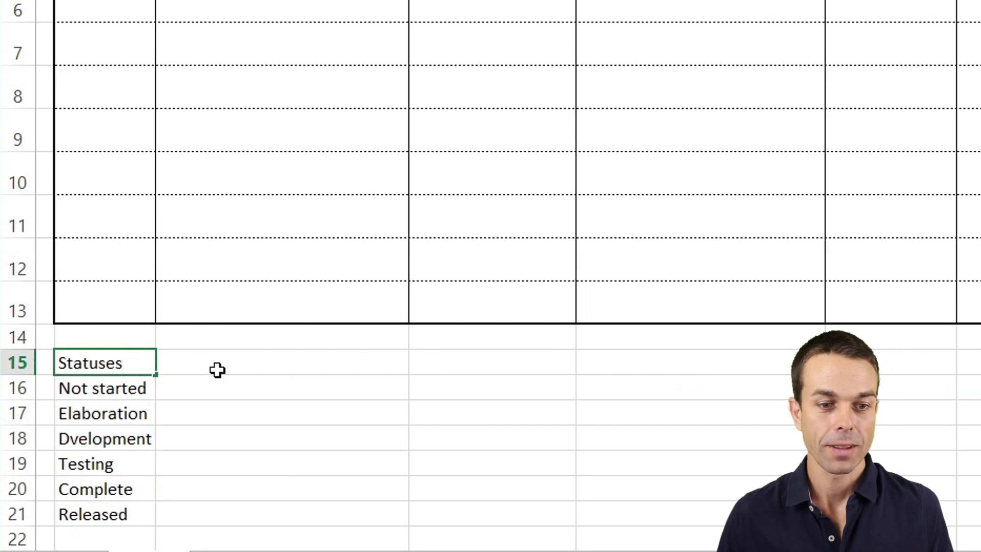
left_click(217, 370)
- Make the Statuses heading bold
left_click(108, 379)
scroll(107, 379, "down", 2)
left_click(116, 131)
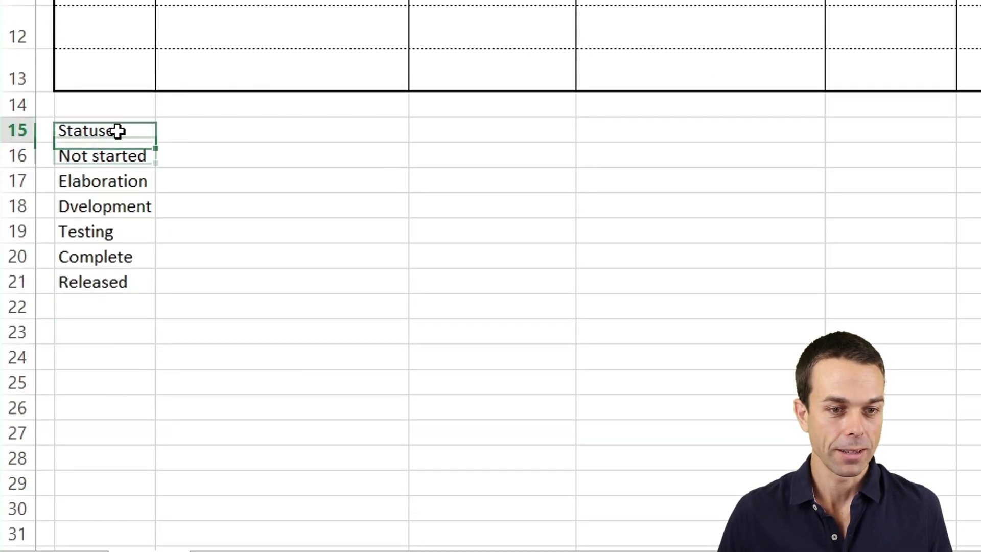
key("ctrl+b")
left_click(49, 113)
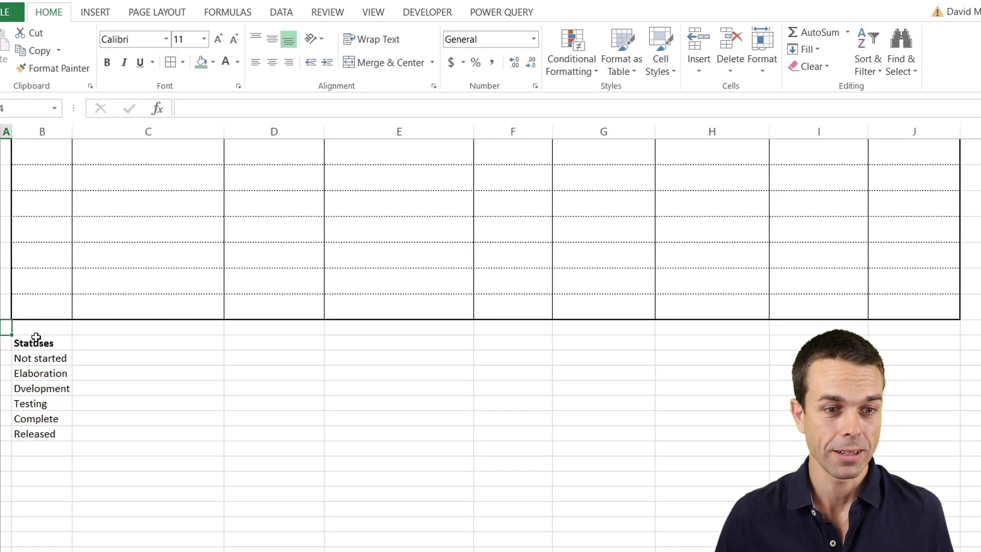
- Give the statuses list B15:B21 a light blue fill and a thick box border
left_click(36, 338)
left_click(51, 429, "shift")
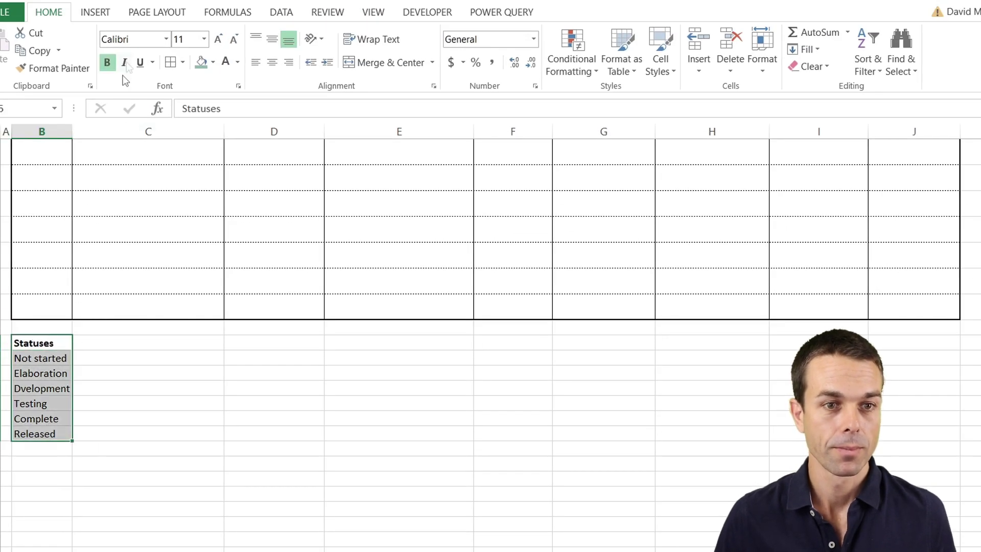
left_click(214, 66)
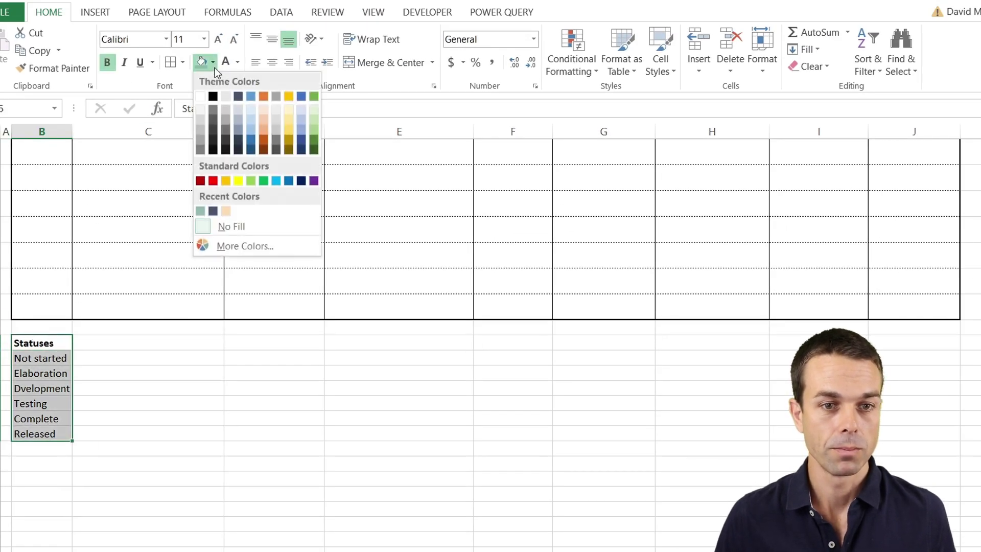
left_click(251, 113)
left_click(183, 62)
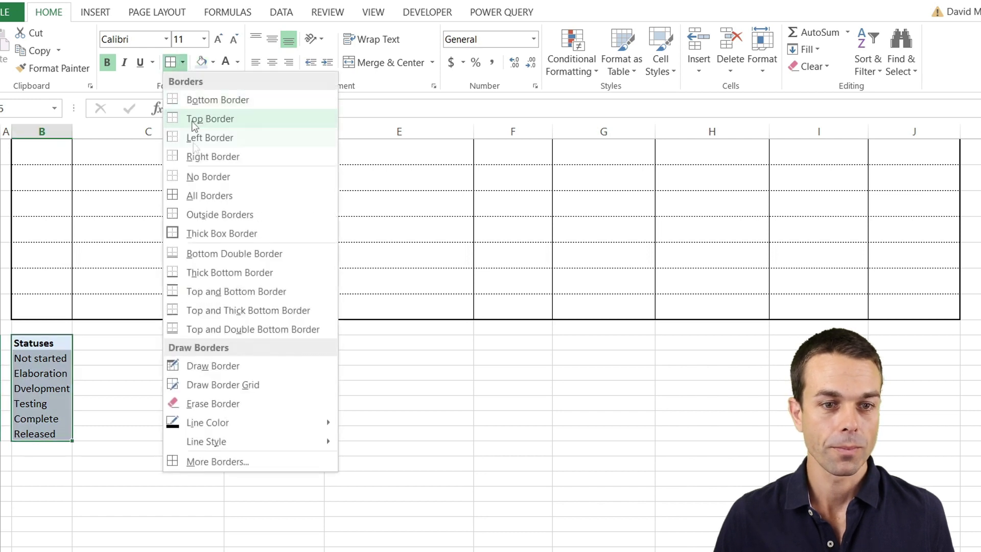
left_click(193, 234)
left_click(128, 360)
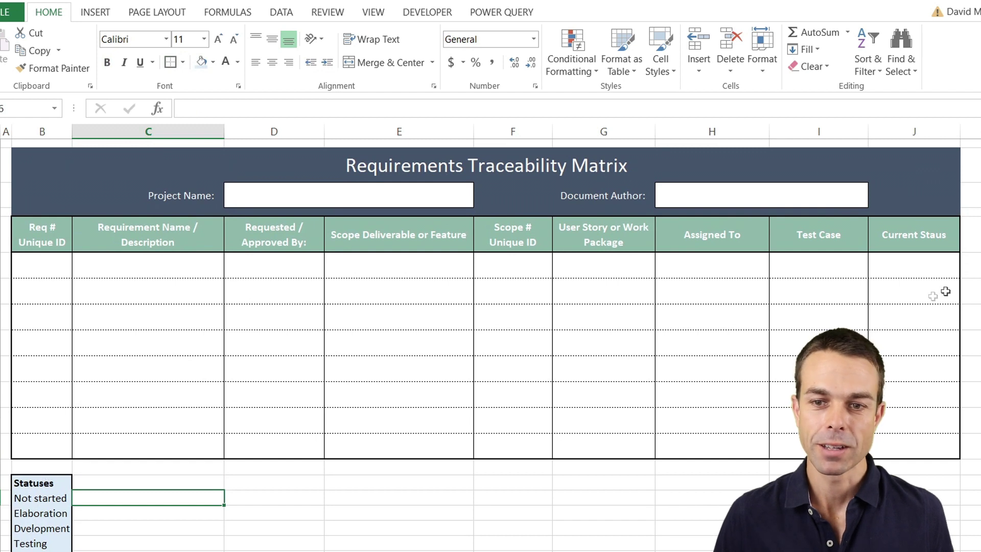
- Select the empty Current Staus cells and bring up Data Validation
left_click(912, 269)
left_click(896, 438, "shift")
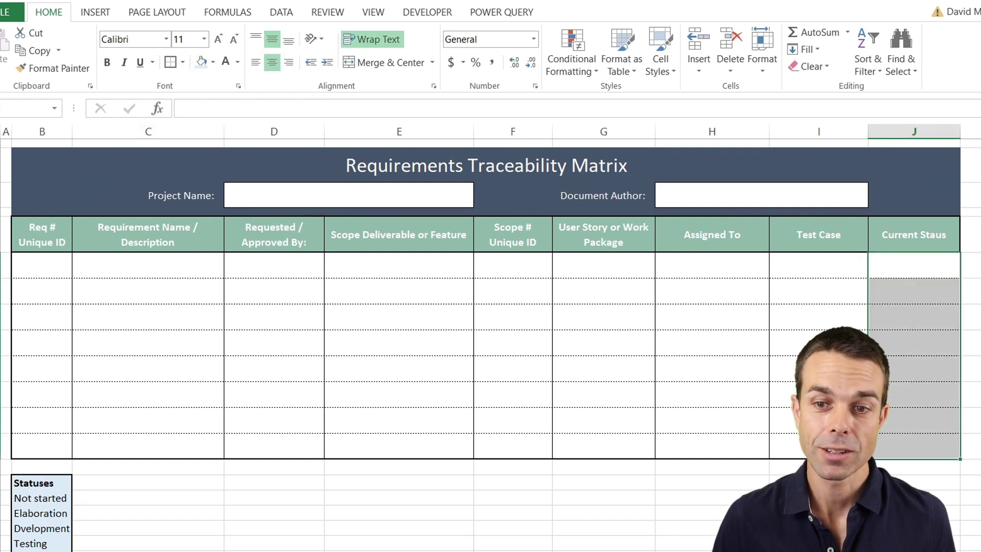
left_click(282, 12)
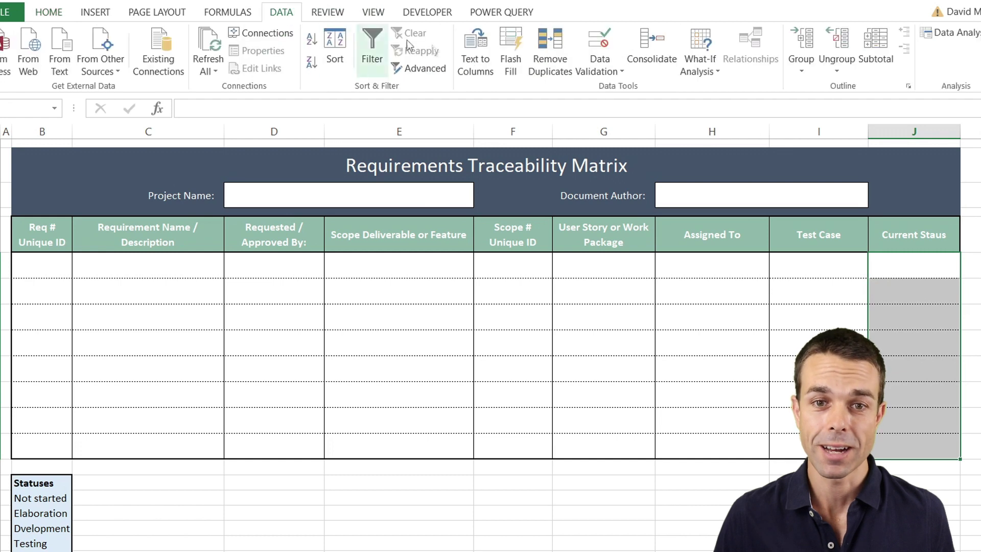
left_click(601, 71)
left_click(609, 88)
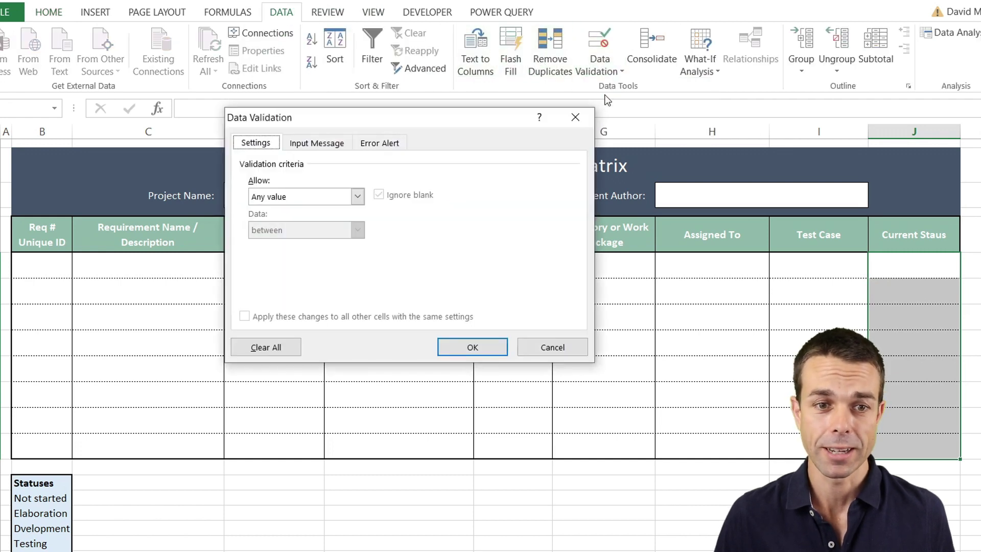
left_click_drag(453, 118, 533, 228)
- Set validation to allow a List with source =$B$16:$B$21
left_click(422, 310)
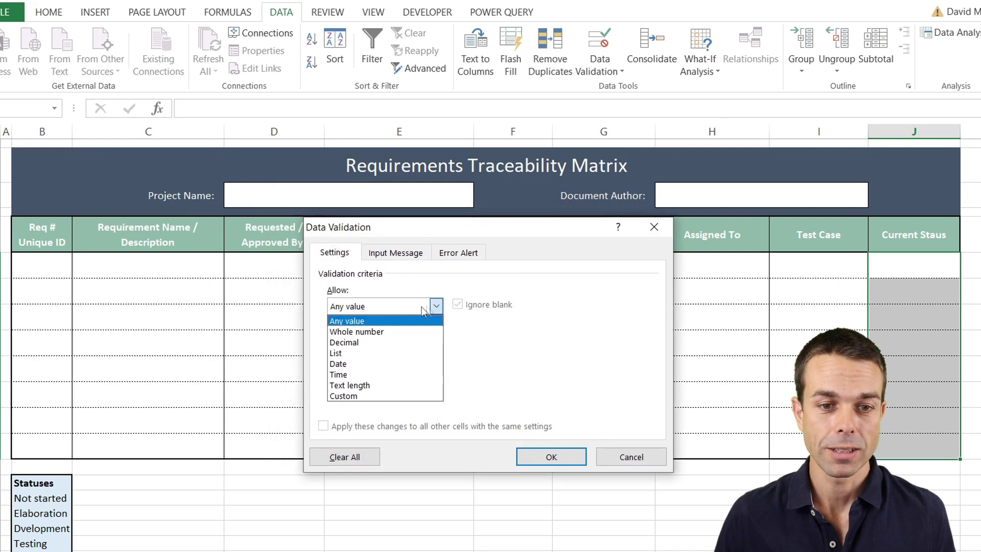
left_click(348, 354)
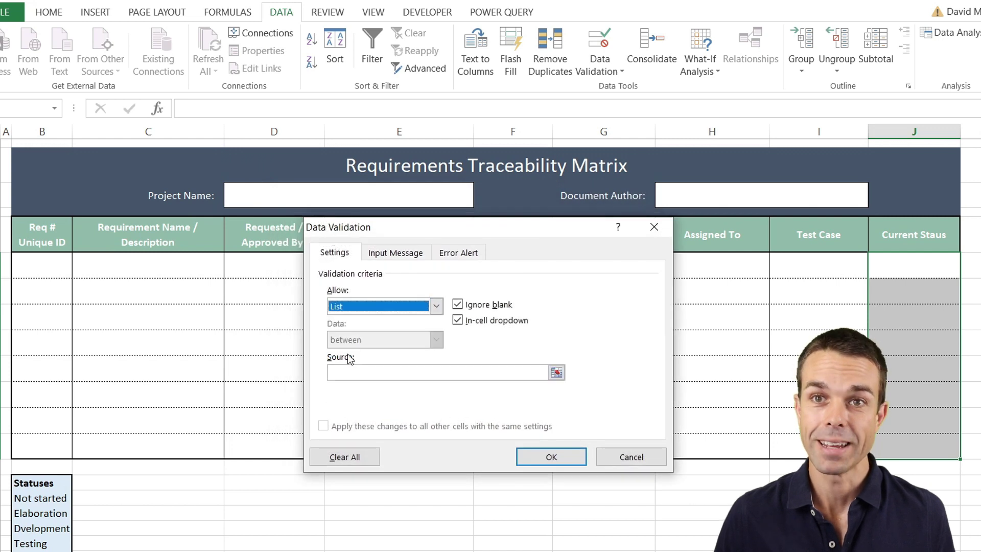
left_click(376, 371)
left_click(41, 499)
scroll(66, 404, "down", 3)
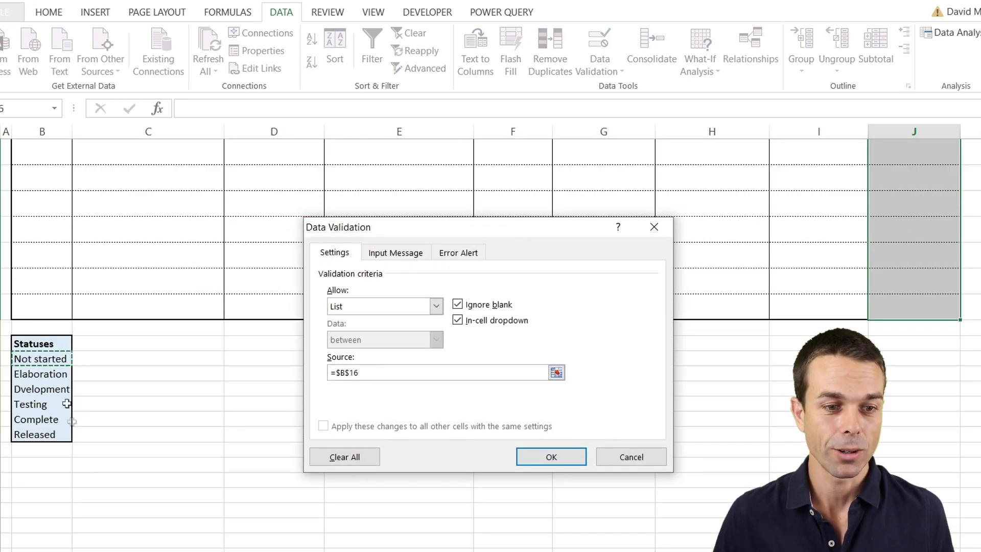
left_click_drag(31, 359, 31, 434)
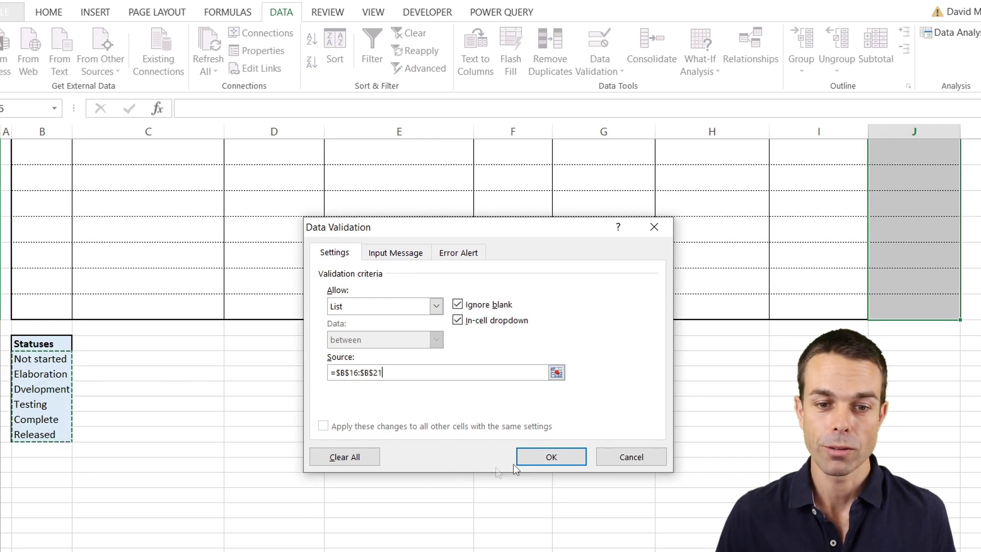
- Confirm the list rule, then pick Elaboration and Dvelopment for the first two statuses
left_click(555, 457)
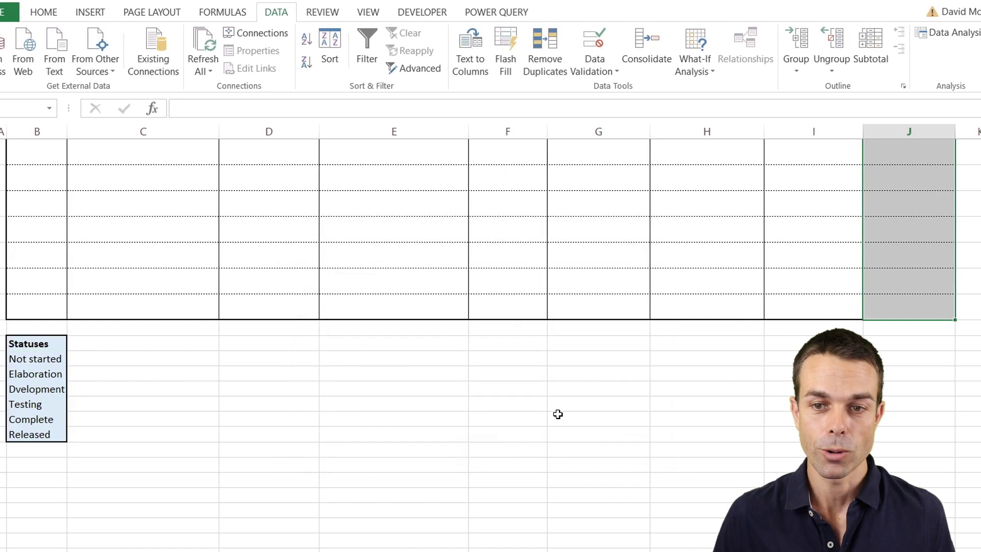
scroll(558, 414, "up", 3)
left_click(897, 267)
left_click(962, 271)
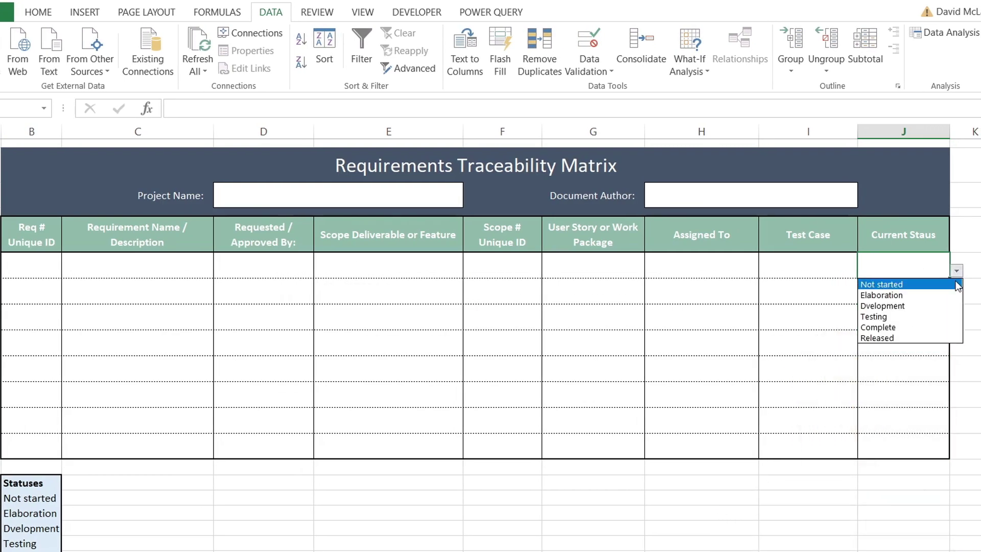
left_click(956, 296)
left_click(934, 294)
left_click(957, 296)
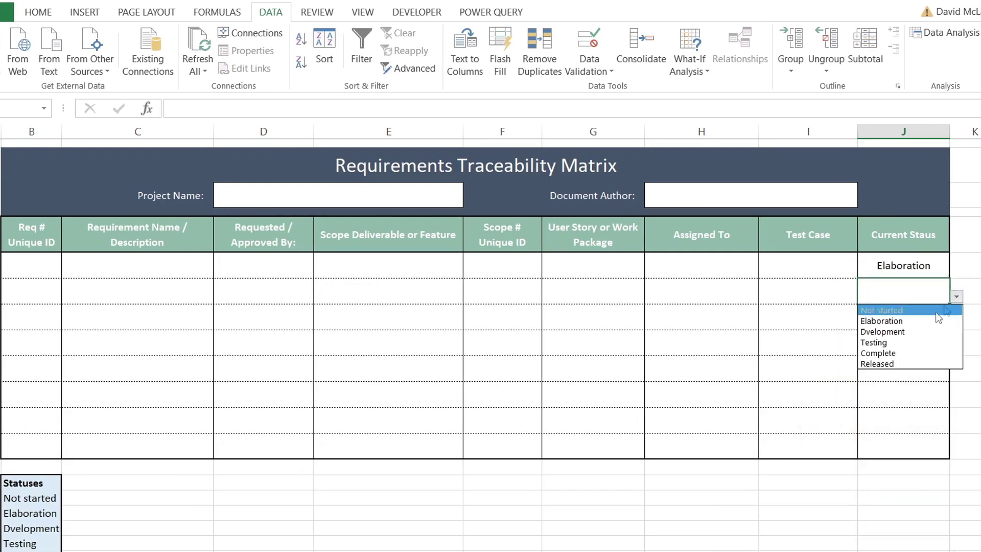
left_click(920, 331)
- Pick Not started and Complete for the third and fourth statuses, then select the status column
left_click(901, 322)
left_click(956, 322)
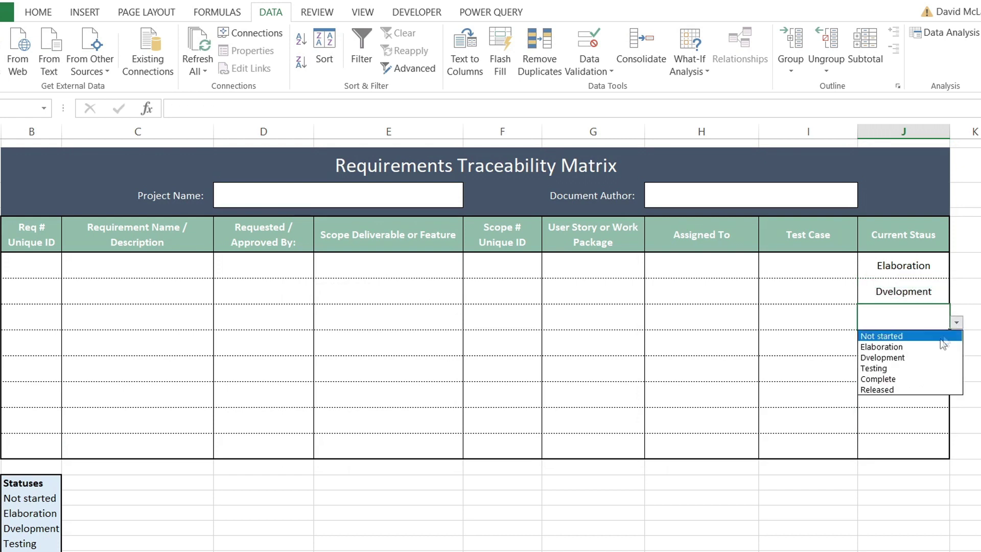
left_click(941, 337)
left_click(915, 345)
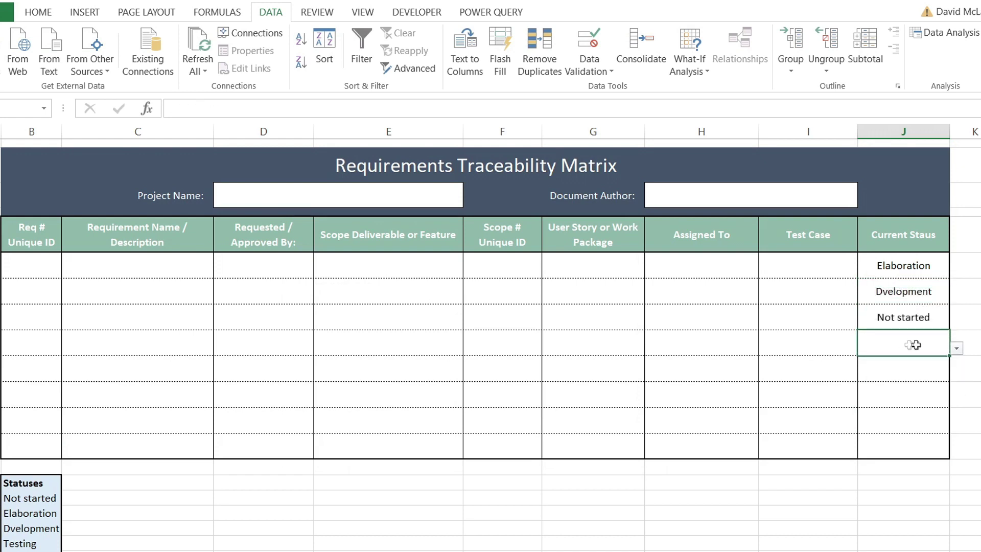
left_click(957, 350)
left_click(903, 396)
left_click(889, 369)
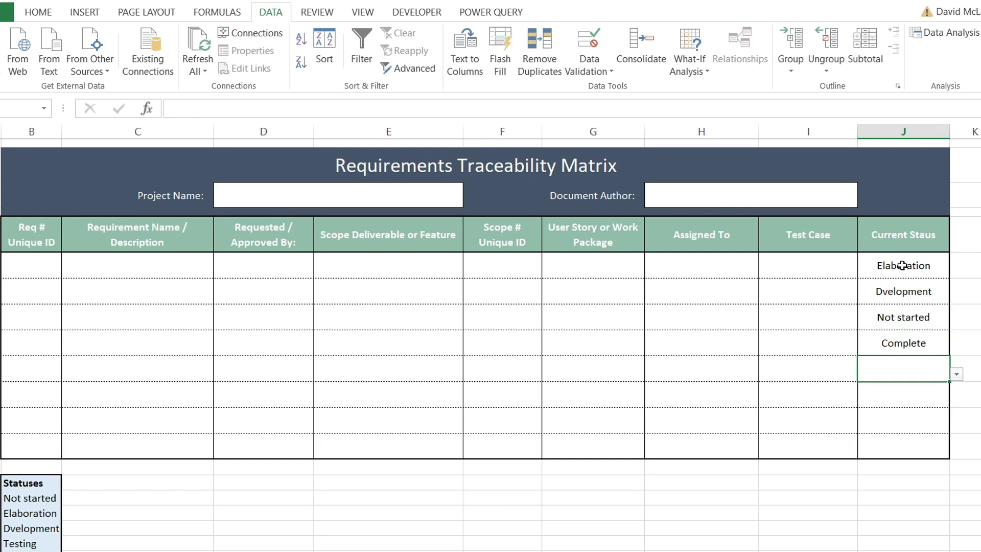
left_click_drag(903, 265, 907, 445)
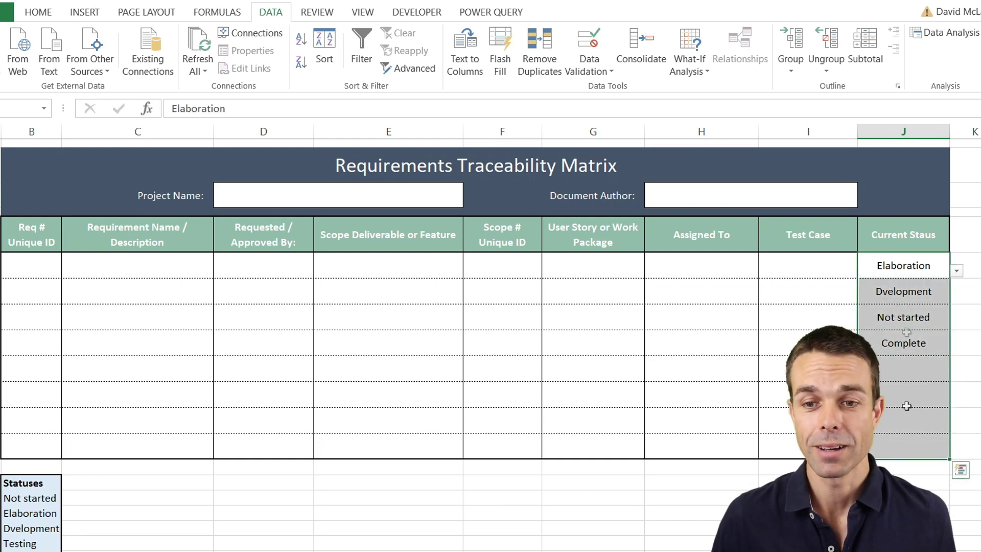
left_click(41, 15)
left_click(444, 388)
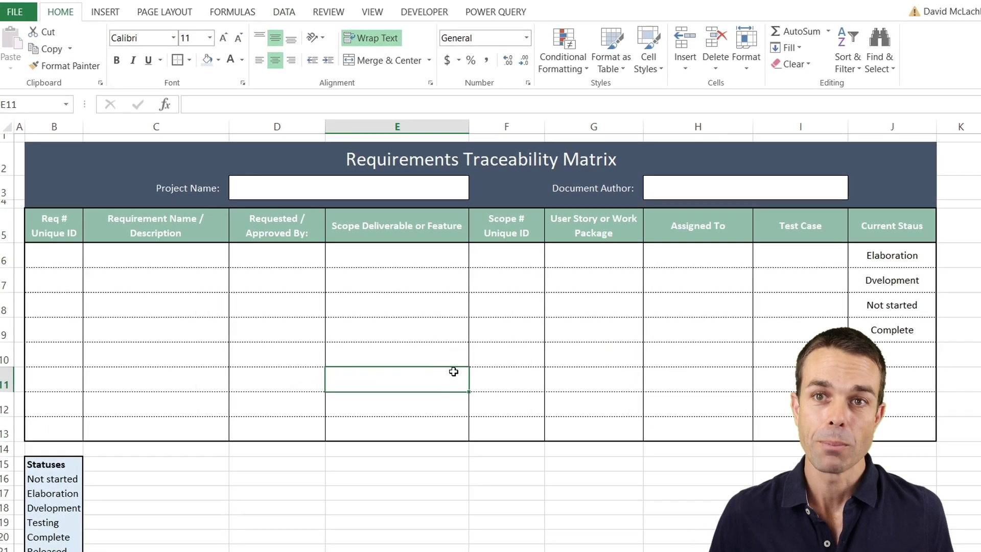